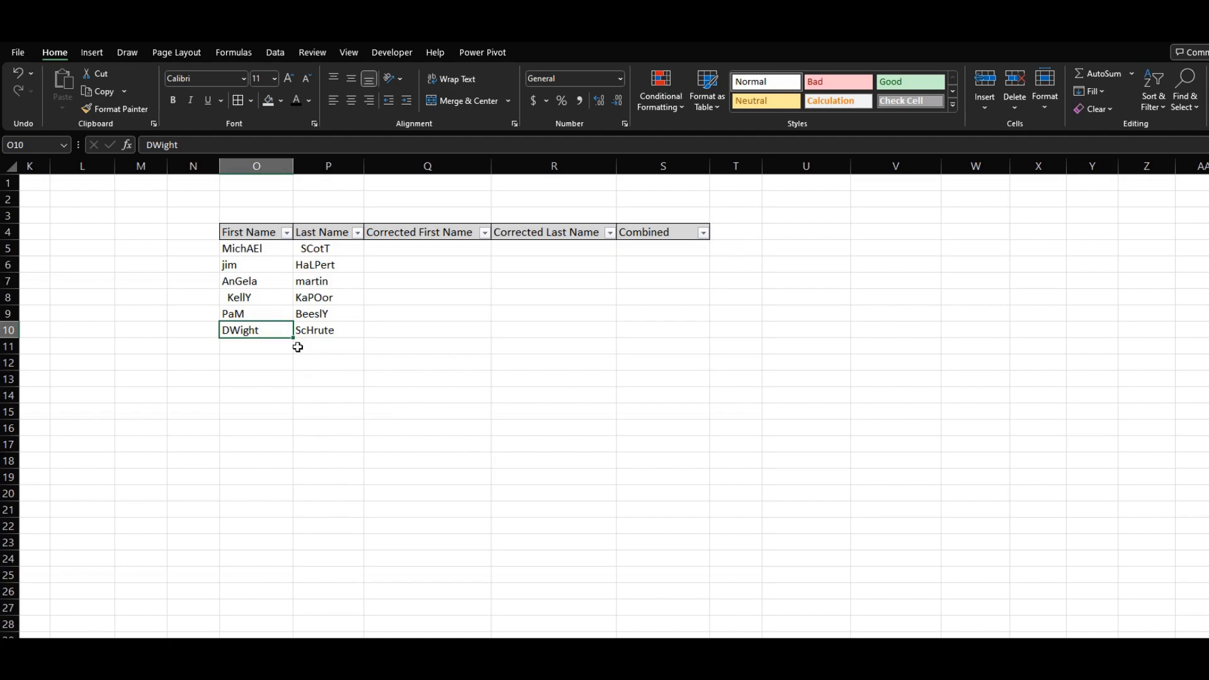
# Step: Examine the capitalization and spacing of the entries in the First Name and Last Name columns, rows 5 to 10
pyautogui.click(276, 252)
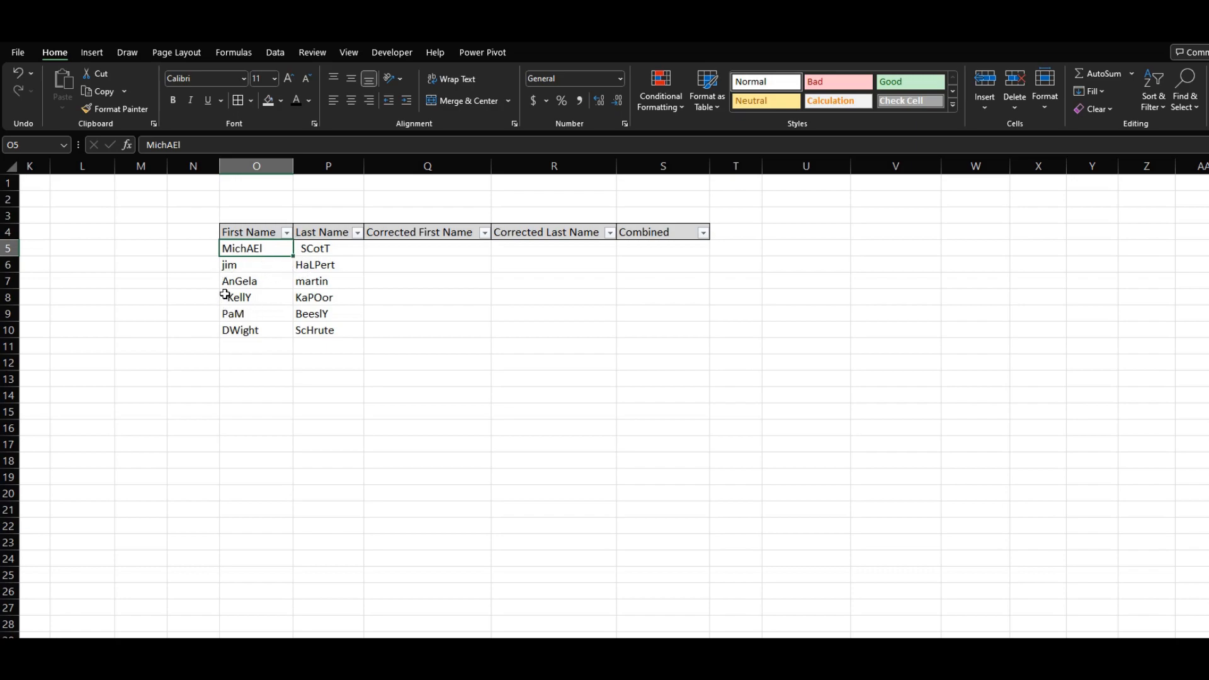
pyautogui.click(253, 373)
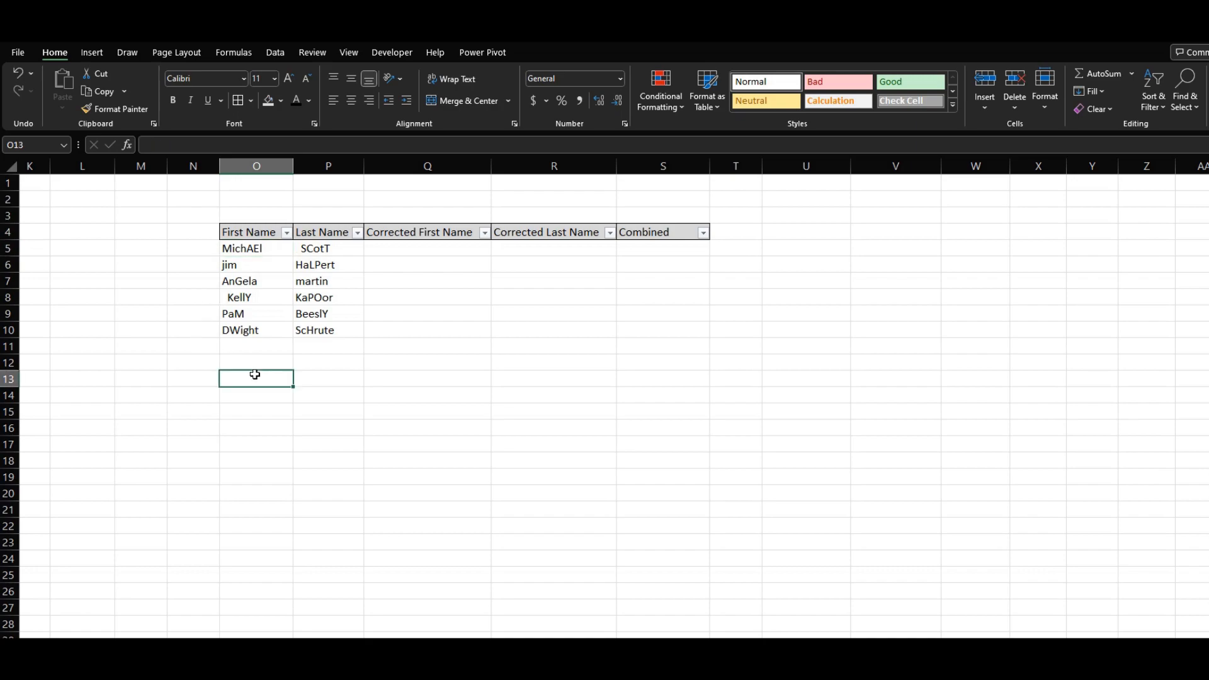
pyautogui.click(260, 331)
pyautogui.click(261, 315)
pyautogui.click(251, 297)
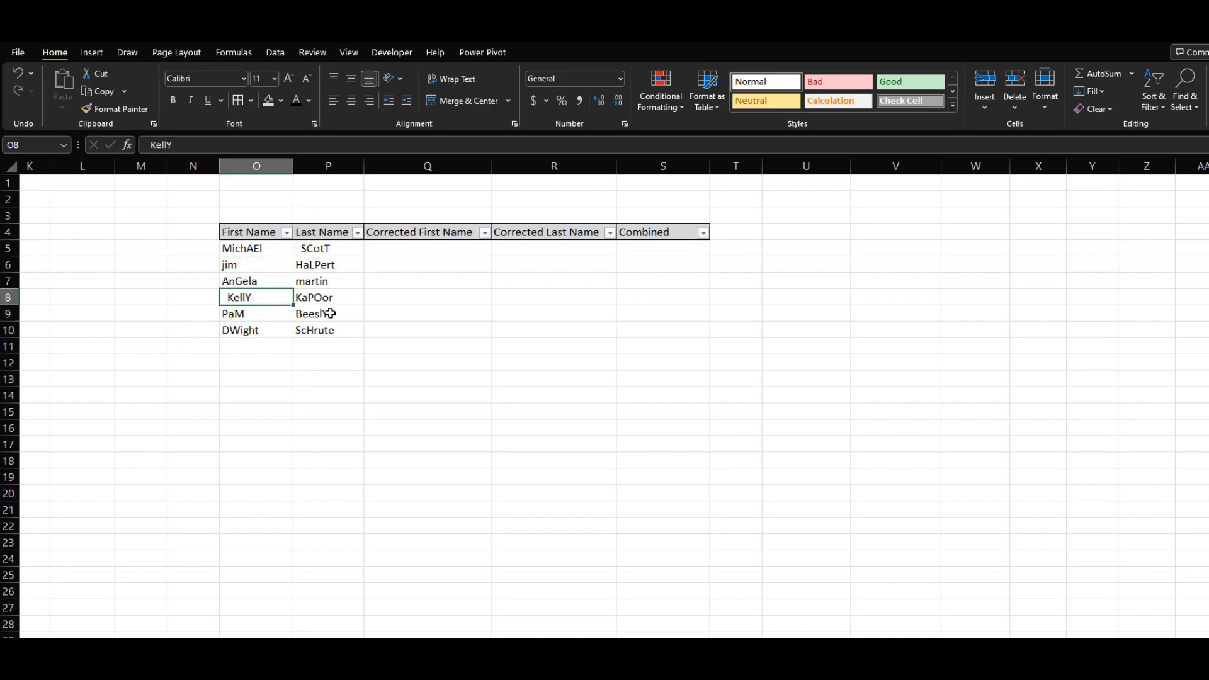
pyautogui.click(237, 247)
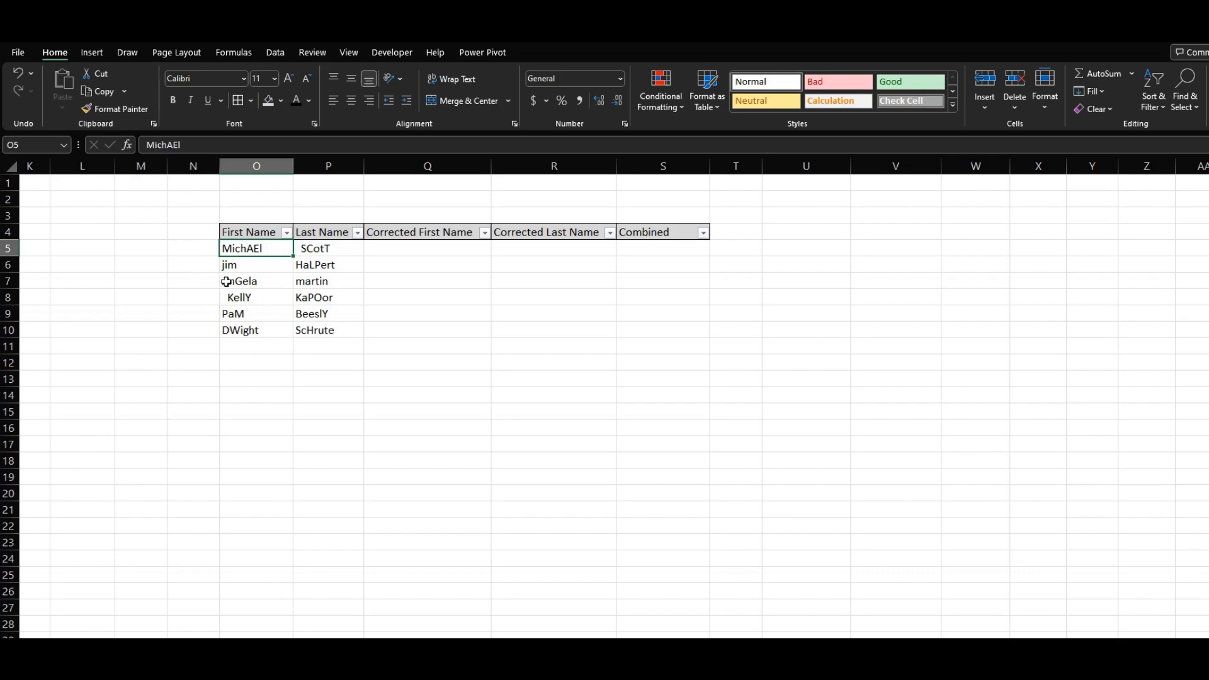
pyautogui.press('Down')
pyautogui.click(234, 302)
pyautogui.click(269, 344)
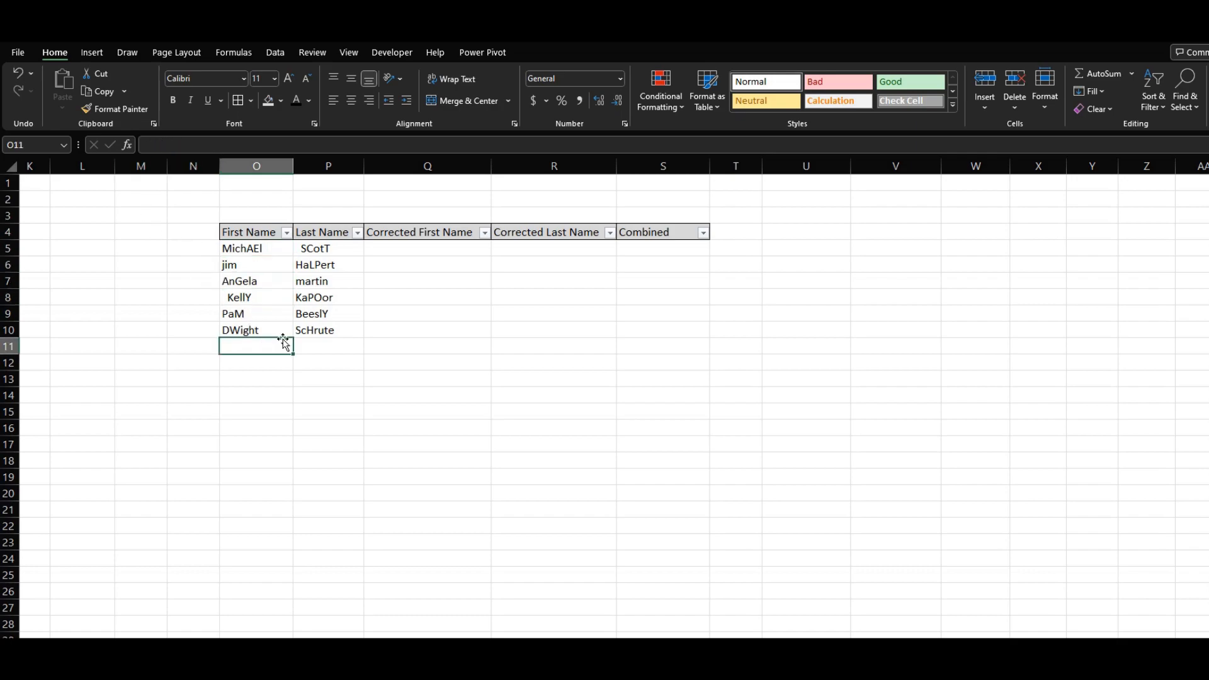
pyautogui.click(305, 333)
pyautogui.click(326, 359)
# Step: Enter =PROPER(O5) in Q5, the first cell of the Corrected First Name column
pyautogui.click(432, 253)
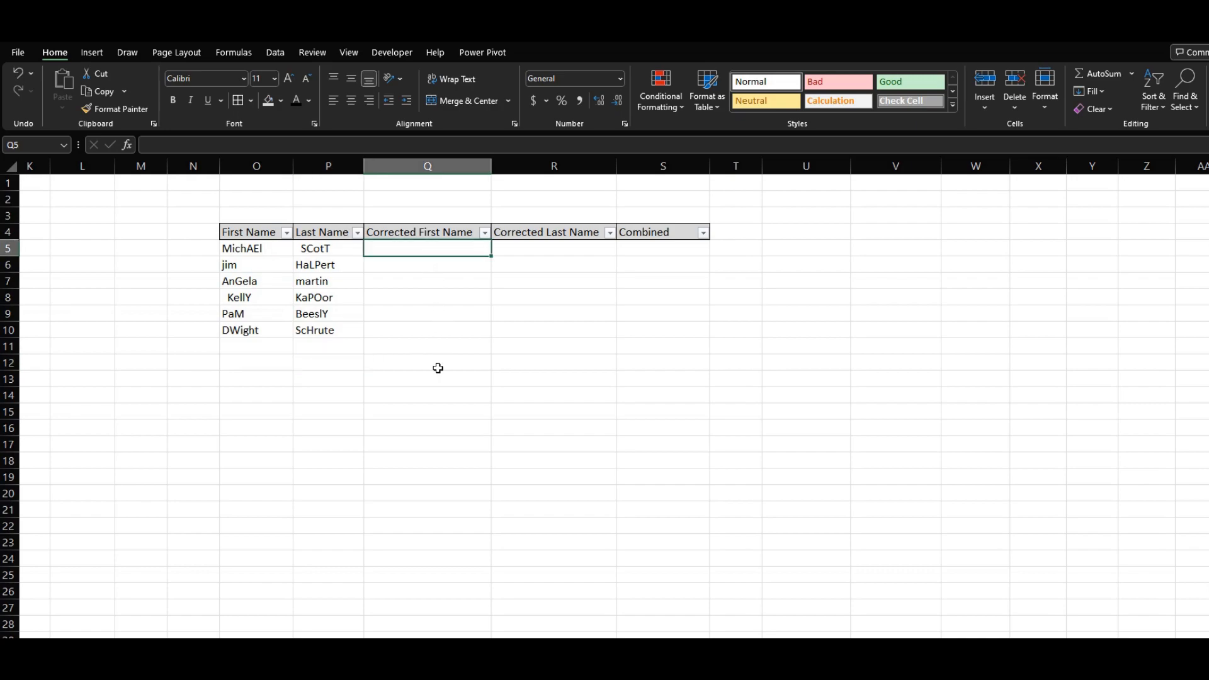
pyautogui.write('=prop')
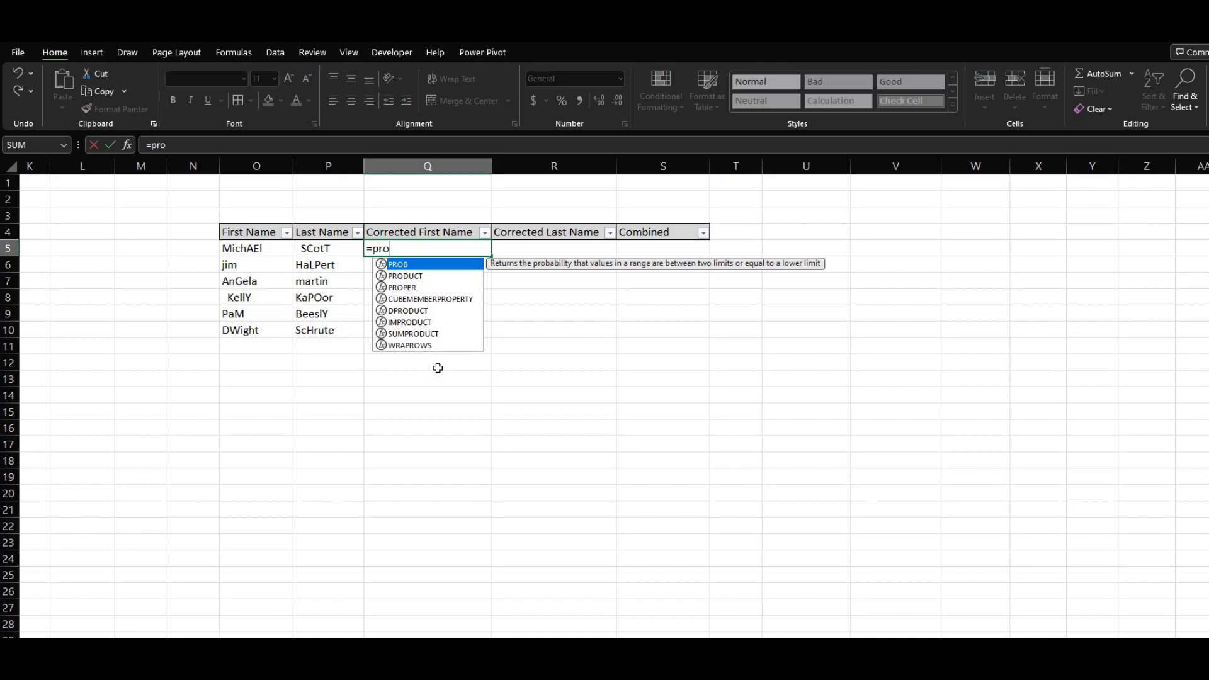
pyautogui.press('Tab')
pyautogui.press('Left')
pyautogui.press('Left')
pyautogui.press('Left')
pyautogui.press('Right')
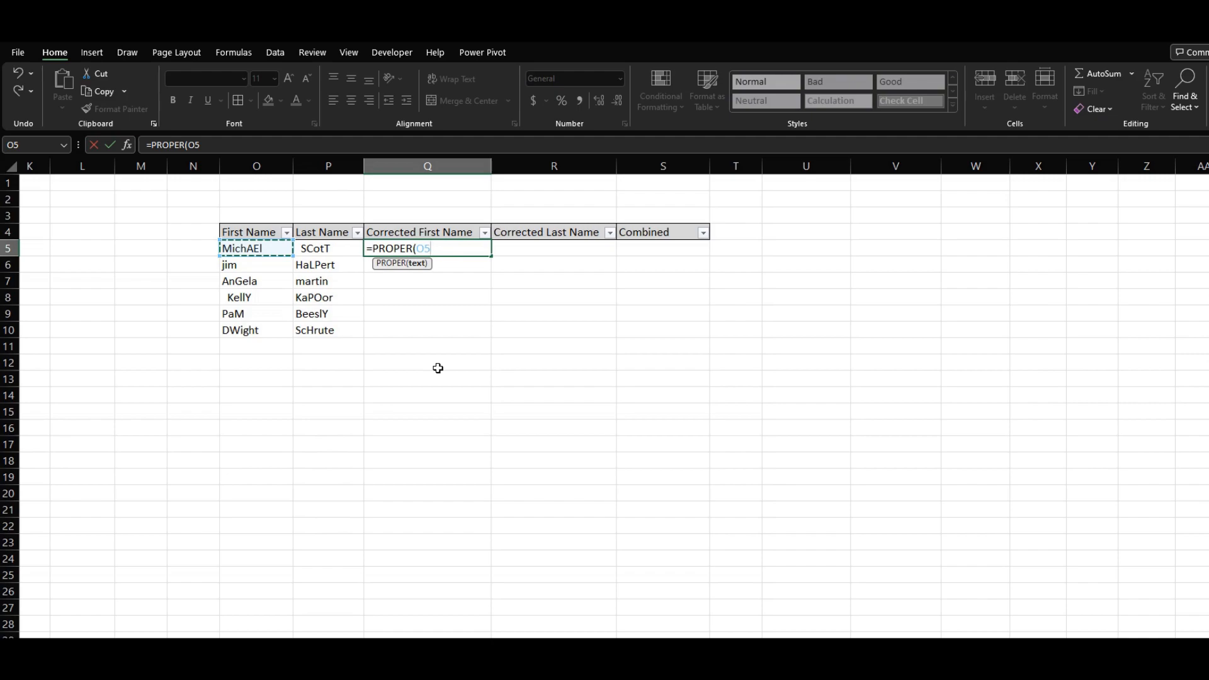
pyautogui.write(')')
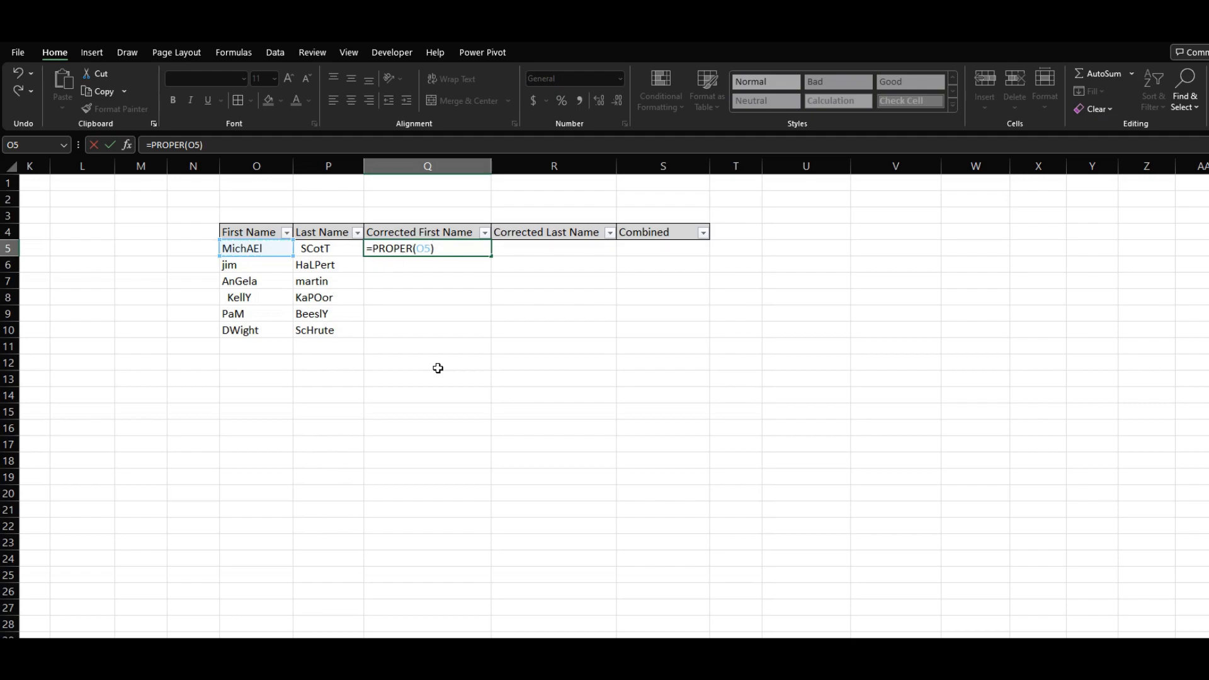
pyautogui.press('Return')
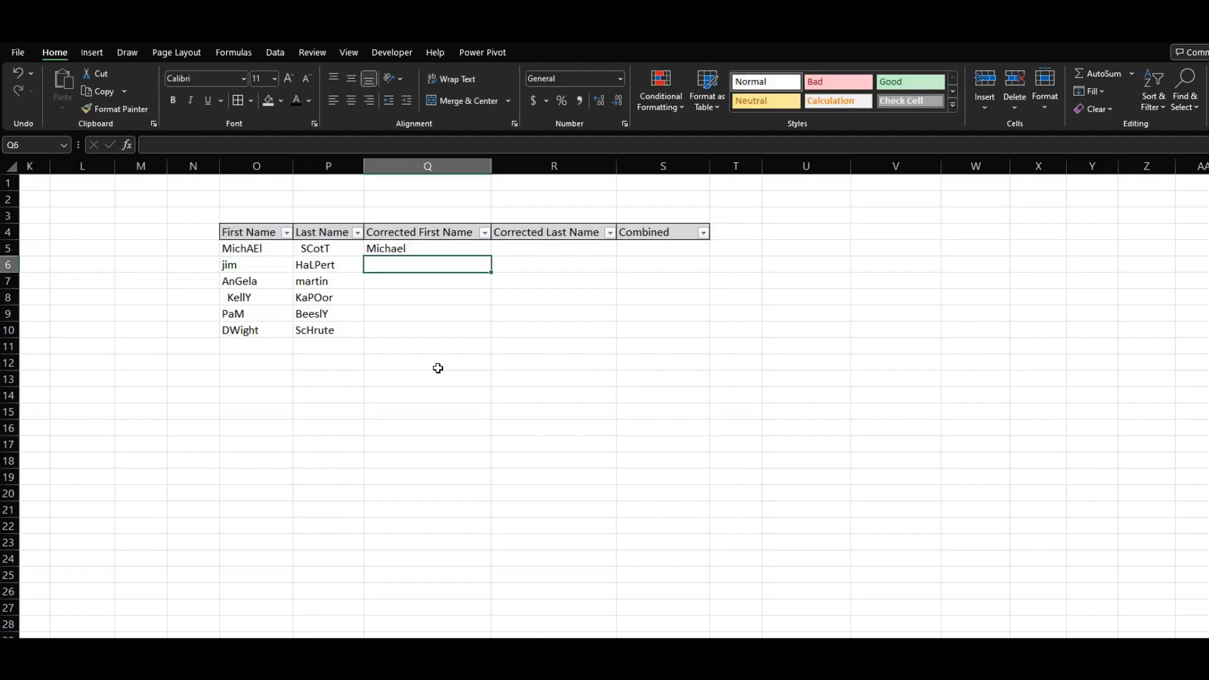
# Step: Extend the reference in the Q5 formula to cover both name columns, making it =PROPER(O5:P5)
pyautogui.press('Up')
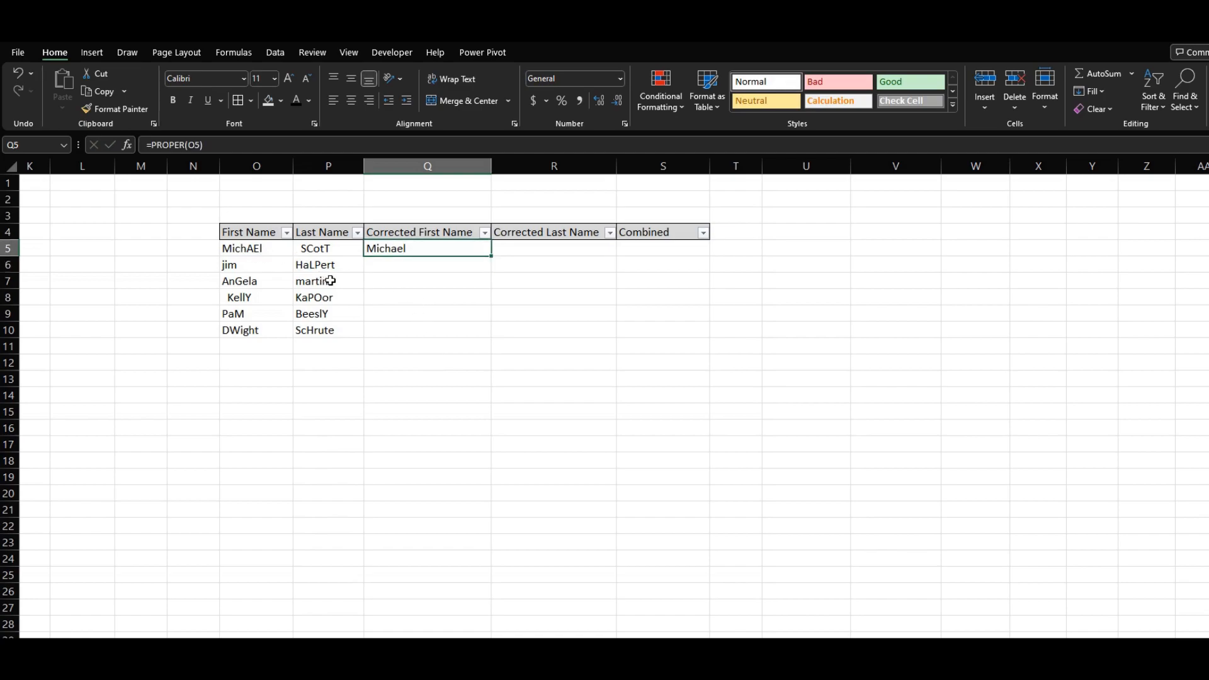
pyautogui.click(204, 145)
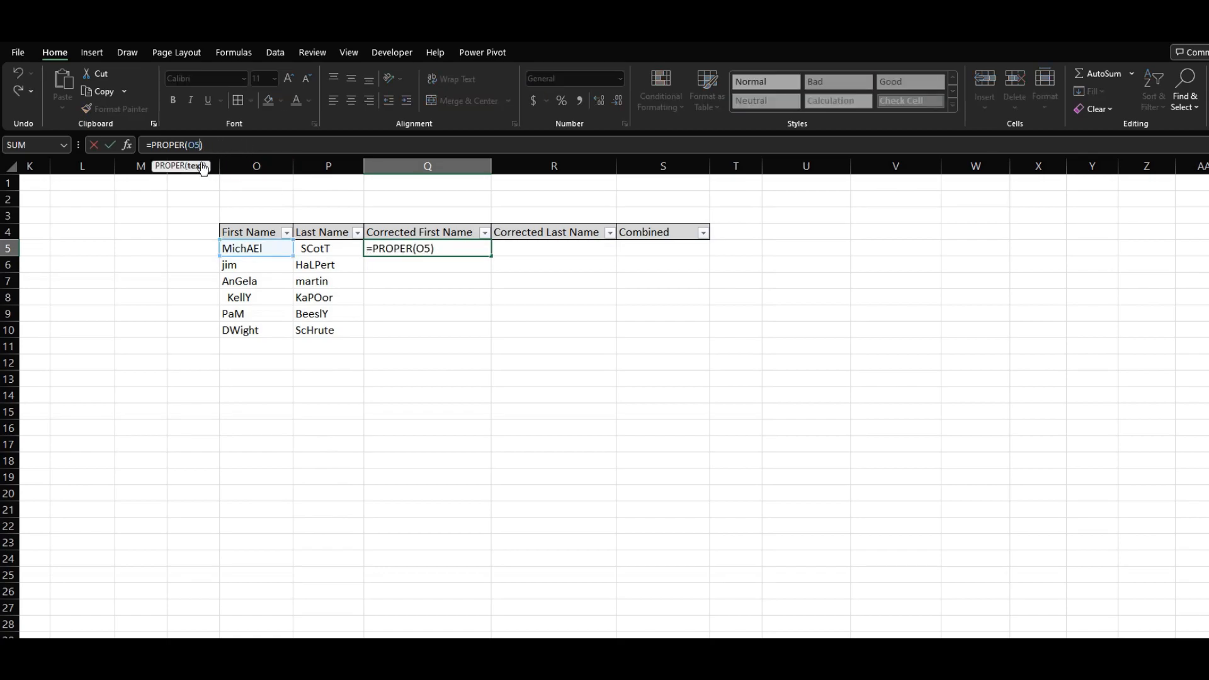
pyautogui.keyDown('shift'); pyautogui.click(311, 248); pyautogui.keyUp('shift')
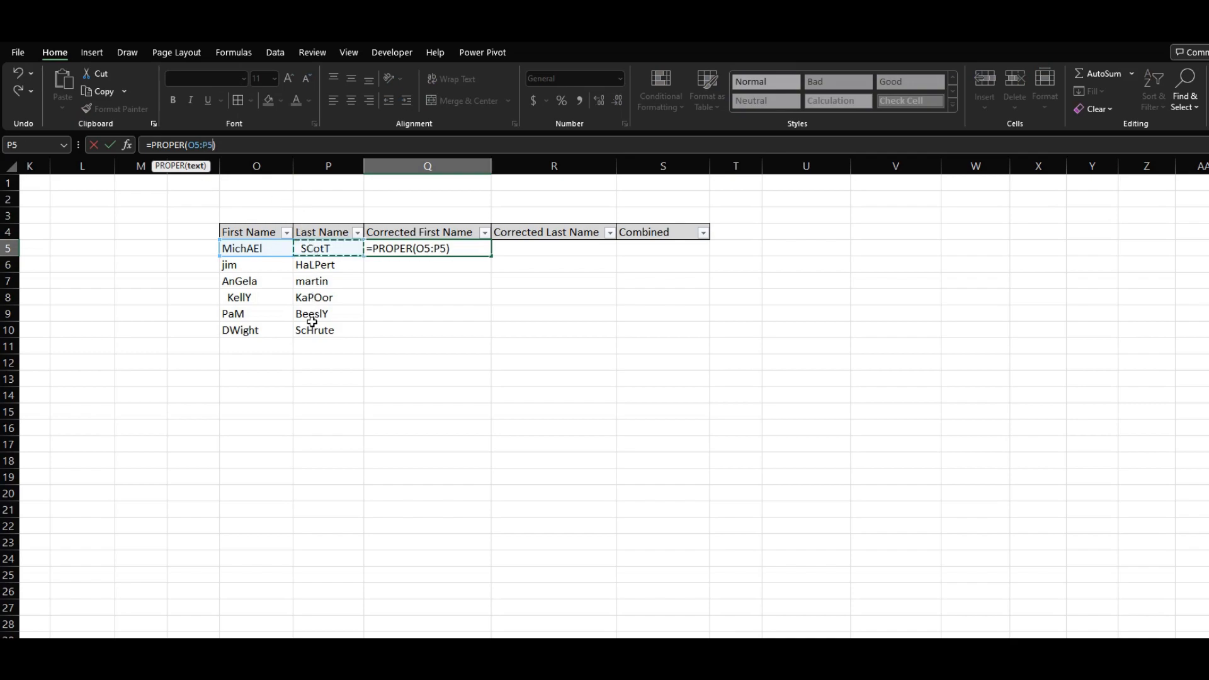
pyautogui.press('Return')
pyautogui.press('Right')
pyautogui.press('Up')
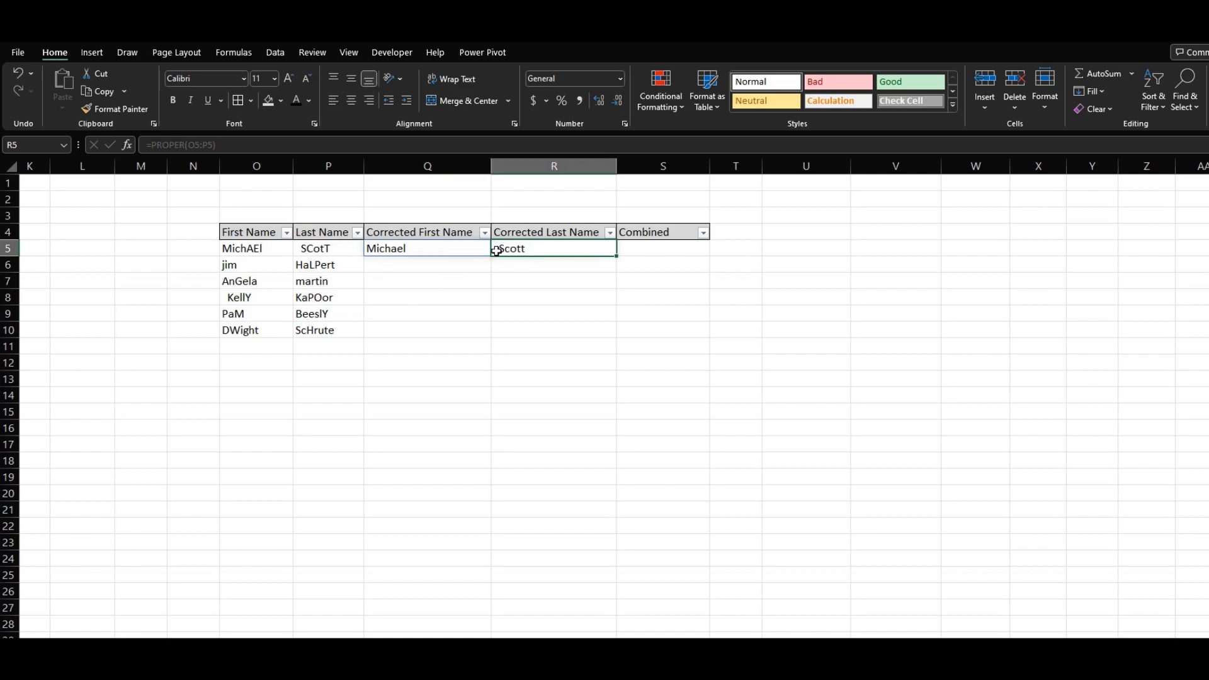
# Step: Wrap the Q5 formula in TRIM to remove extra spaces, making it =TRIM(PROPER(O5:P5))
pyautogui.click(443, 247)
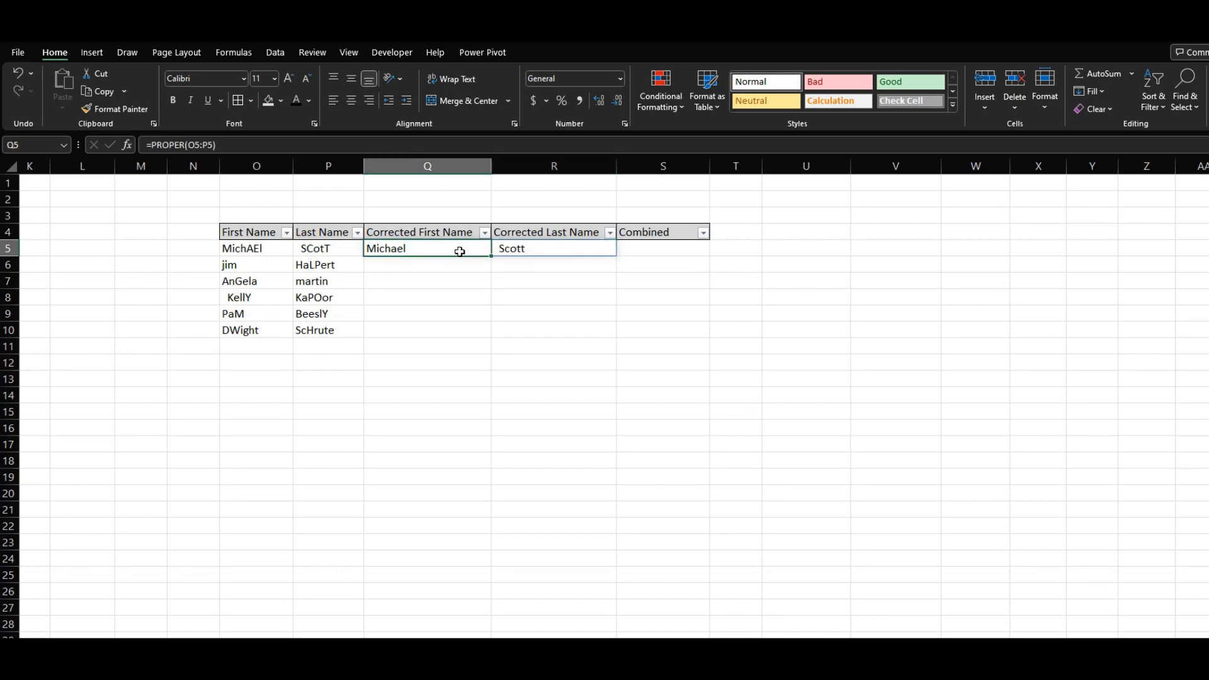
pyautogui.click(524, 250)
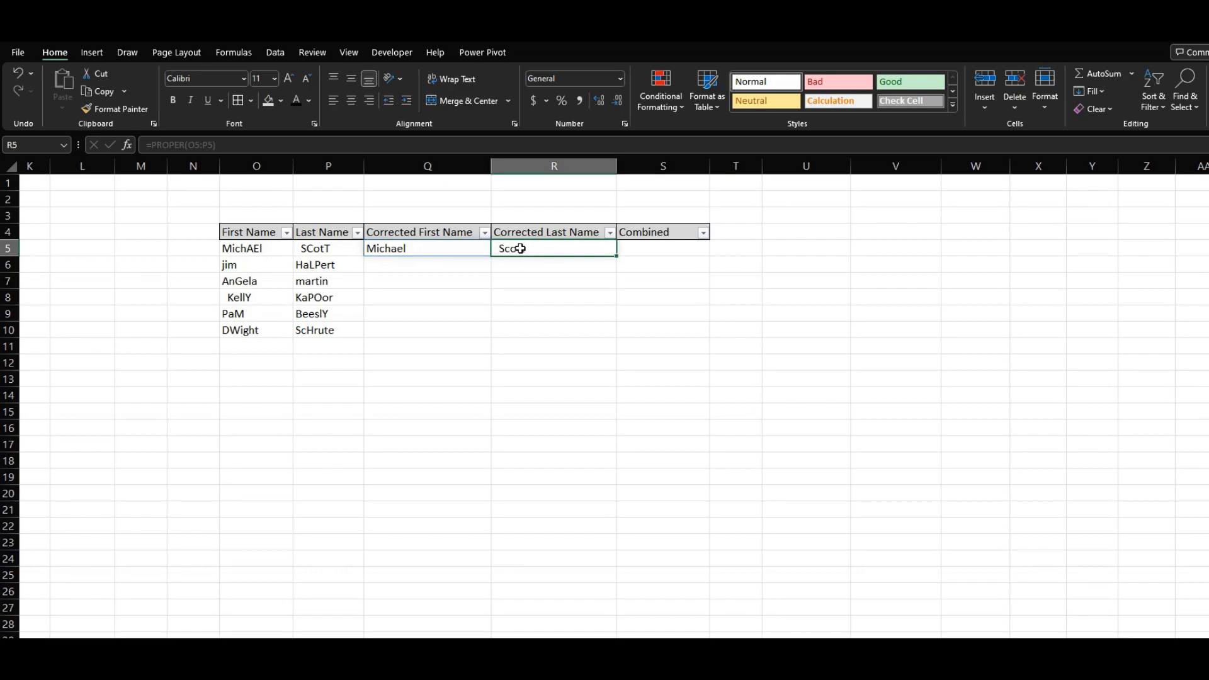
pyautogui.click(413, 249)
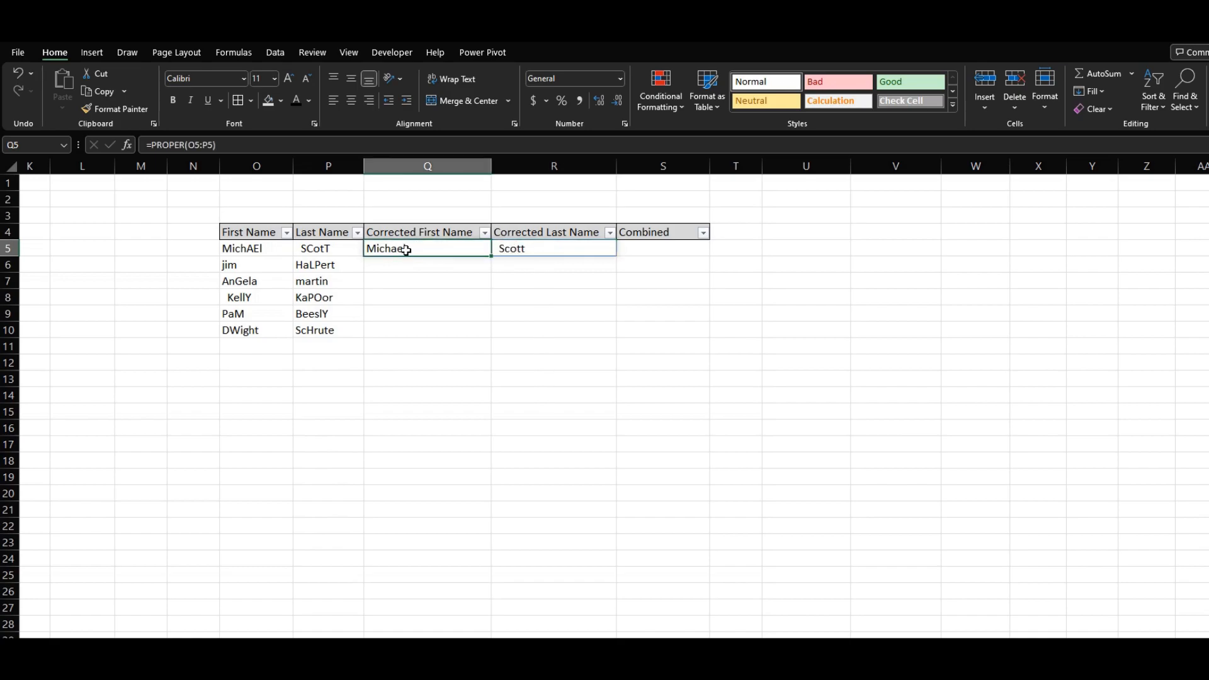
pyautogui.click(147, 149)
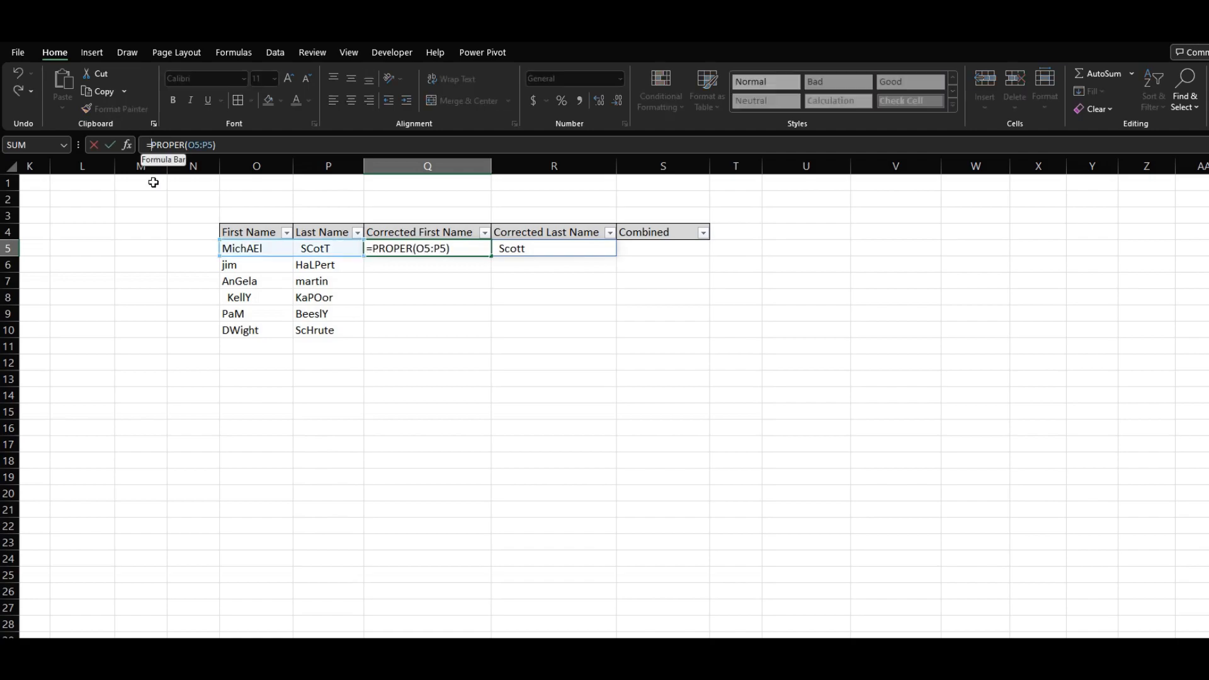
pyautogui.write('trim')
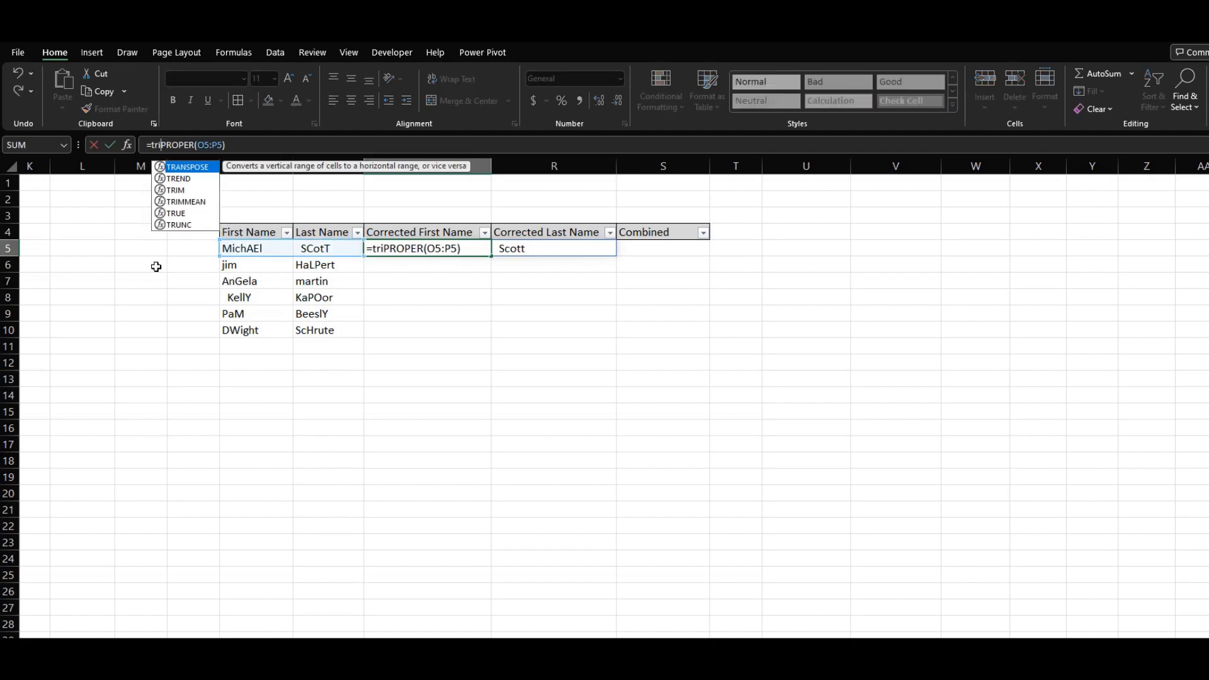
pyautogui.press('Tab')
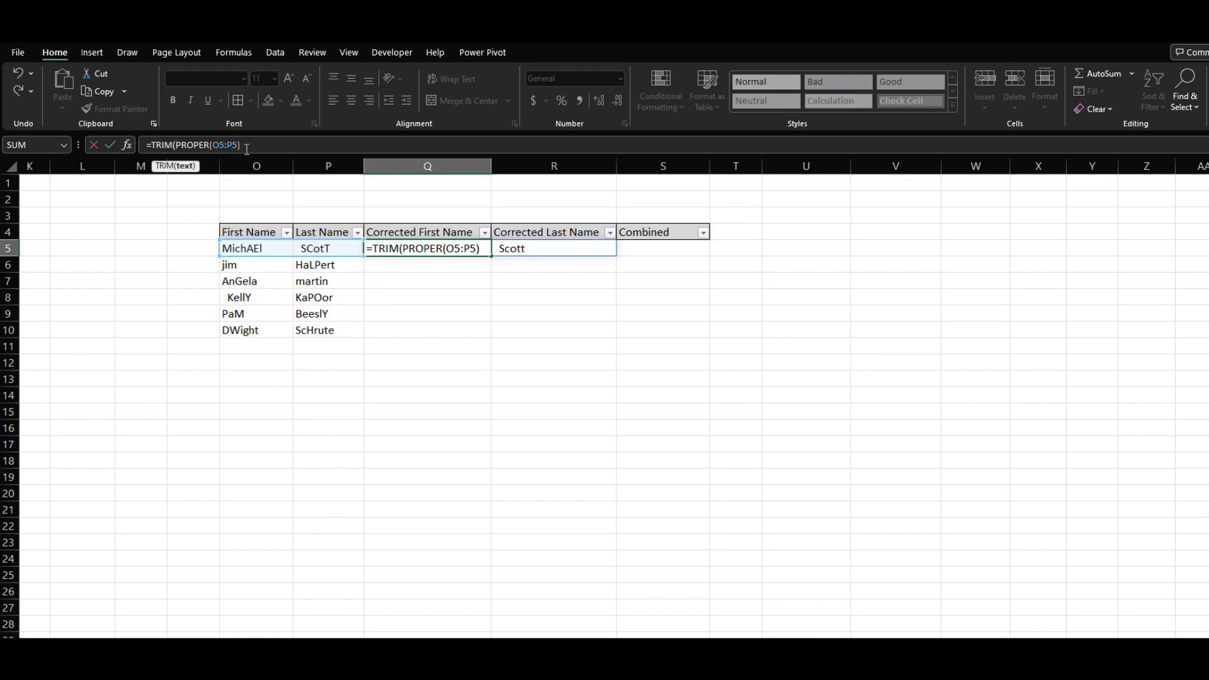
pyautogui.write(')')
pyautogui.press('Return')
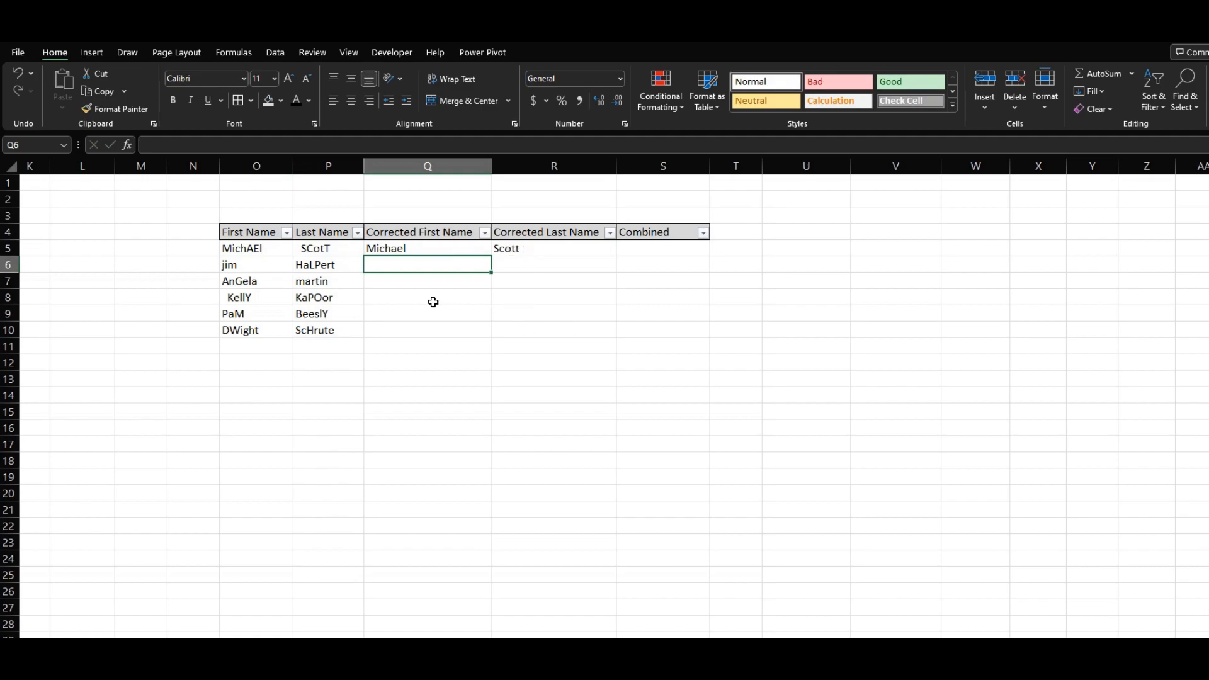
# Step: Fill the Q5 formula down through Q10 to correct the names in the remaining rows
pyautogui.click(376, 250)
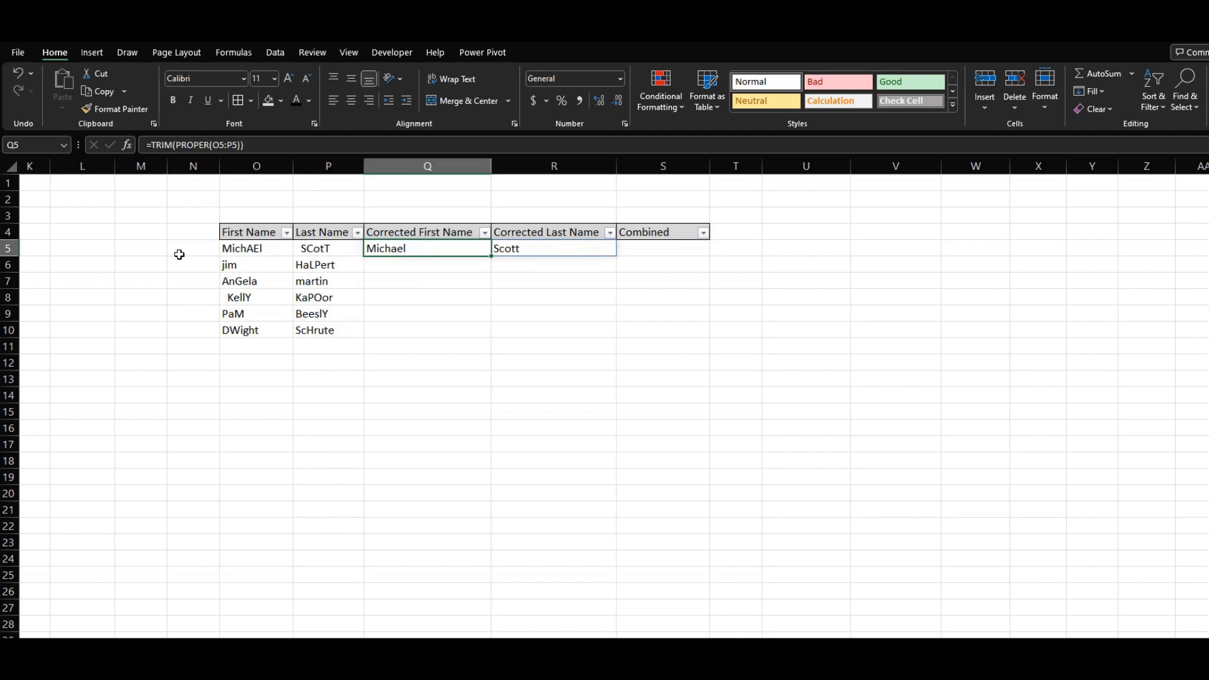
pyautogui.hotkey('shift', 'Down')
pyautogui.hotkey('shift', 'Down')
pyautogui.hotkey('shift', 'Down')
pyautogui.hotkey('shift', 'Down')
pyautogui.hotkey('shift', 'Down')
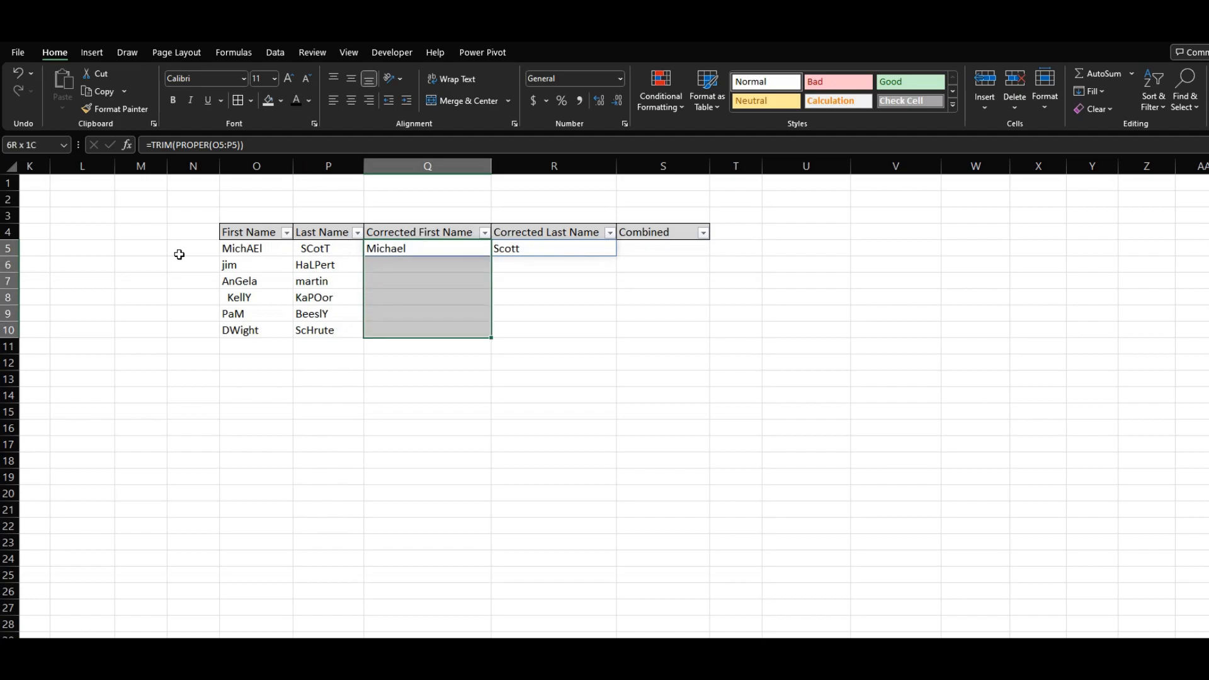
pyautogui.hotkey('ctrl', 'd')
pyautogui.click(402, 398)
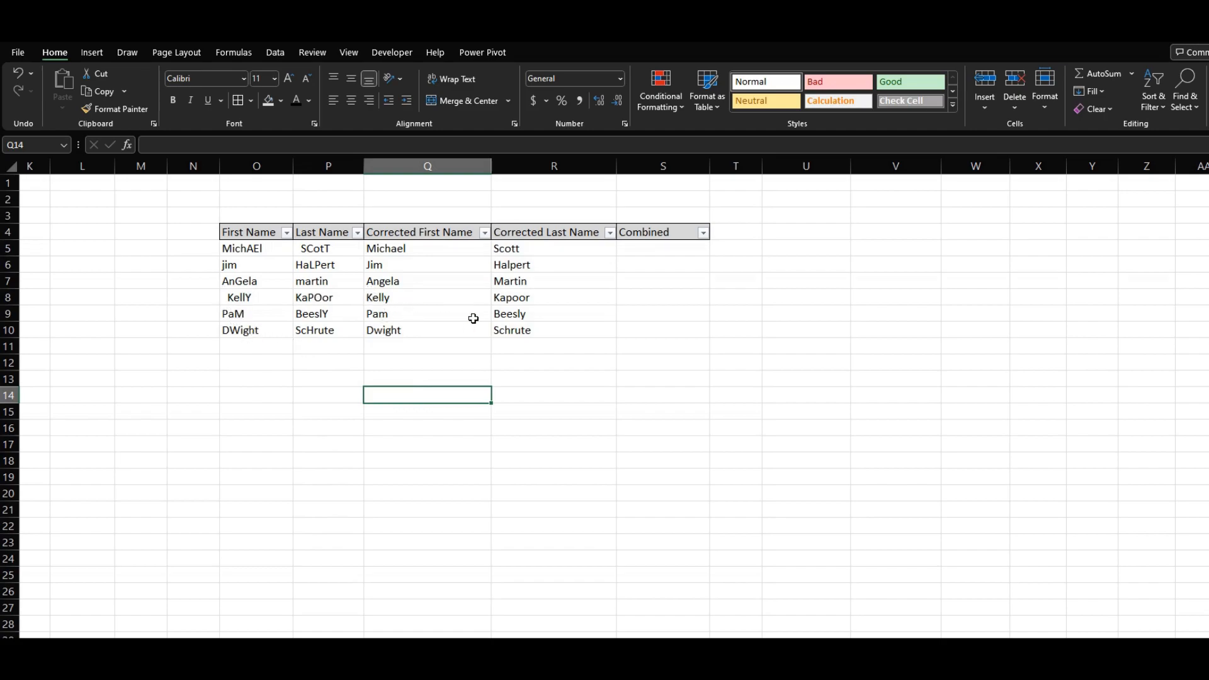
# Step: Enter =CONCAT(Q5#) in S5 to join the corrected first and last names in the Combined column
pyautogui.click(648, 249)
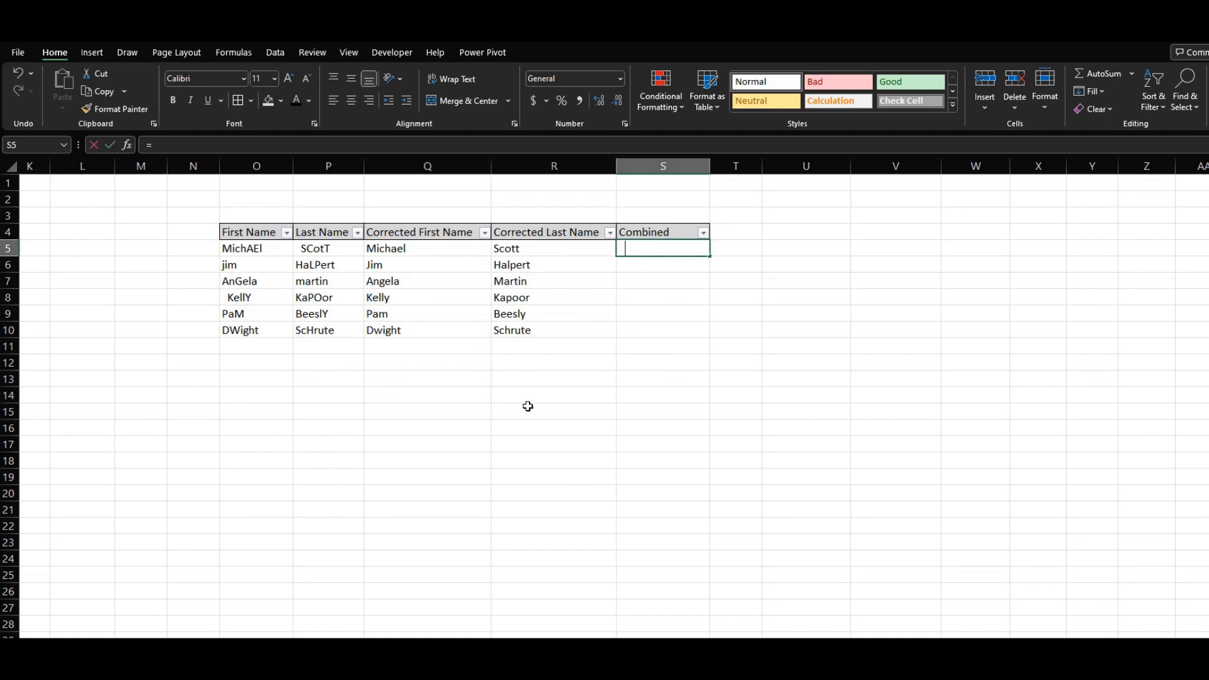
pyautogui.write('=')
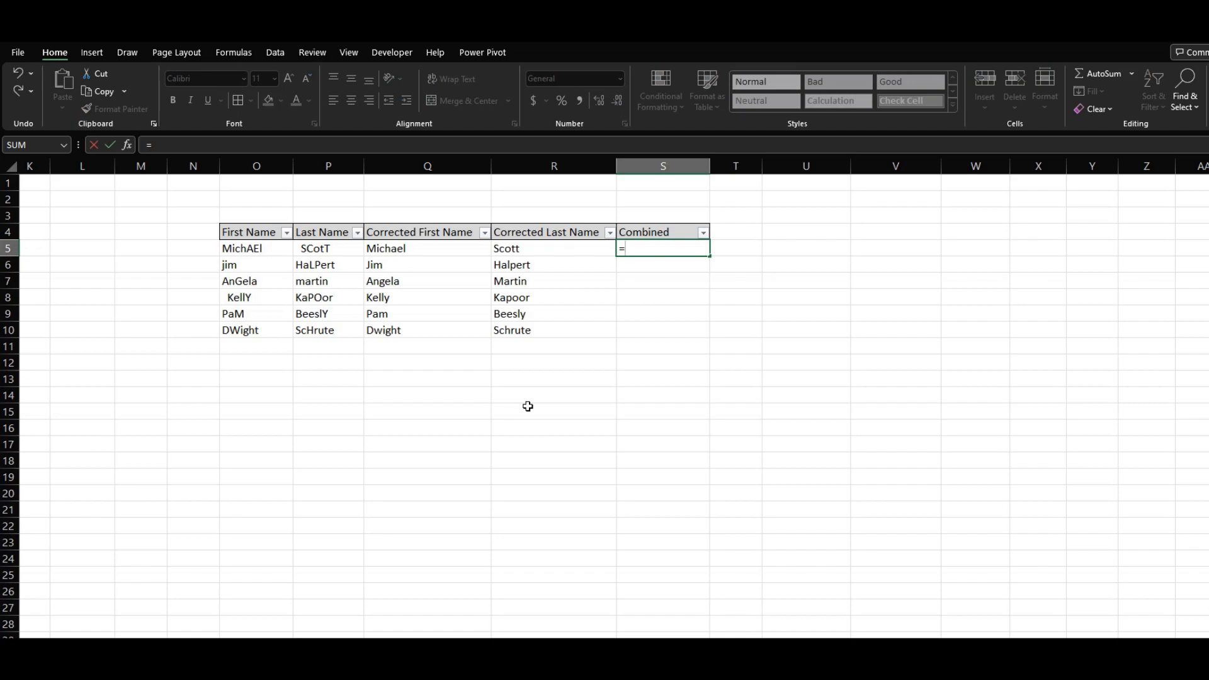
pyautogui.write('con')
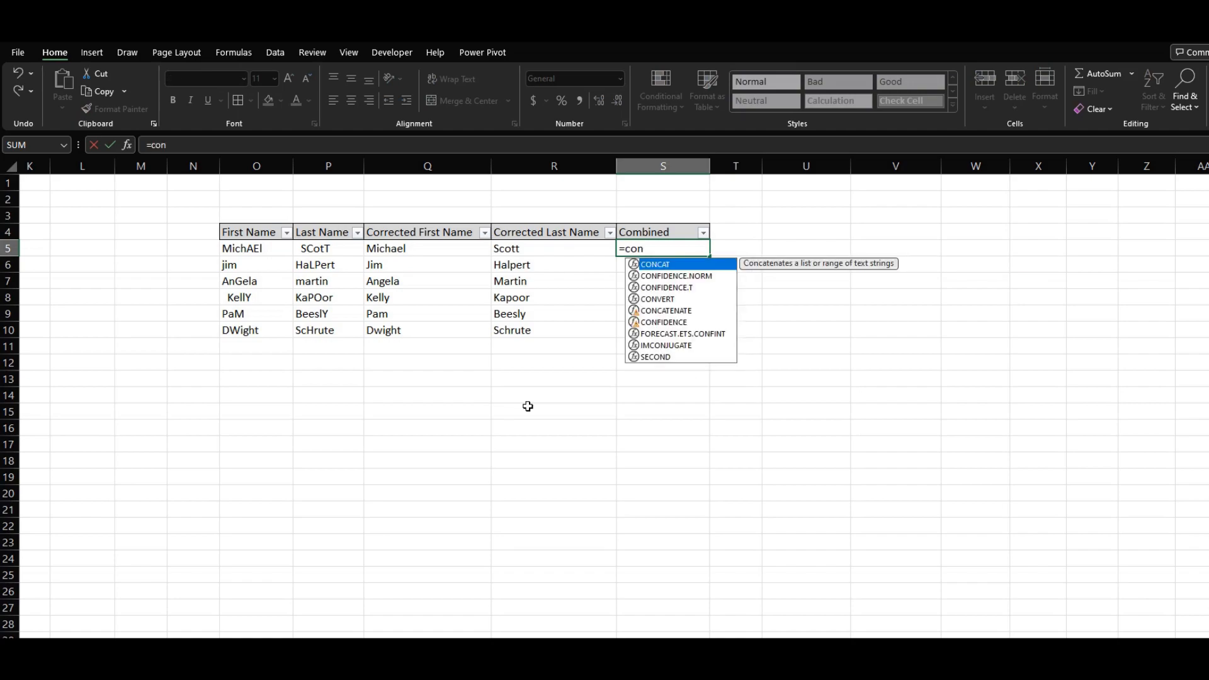
pyautogui.press('Tab')
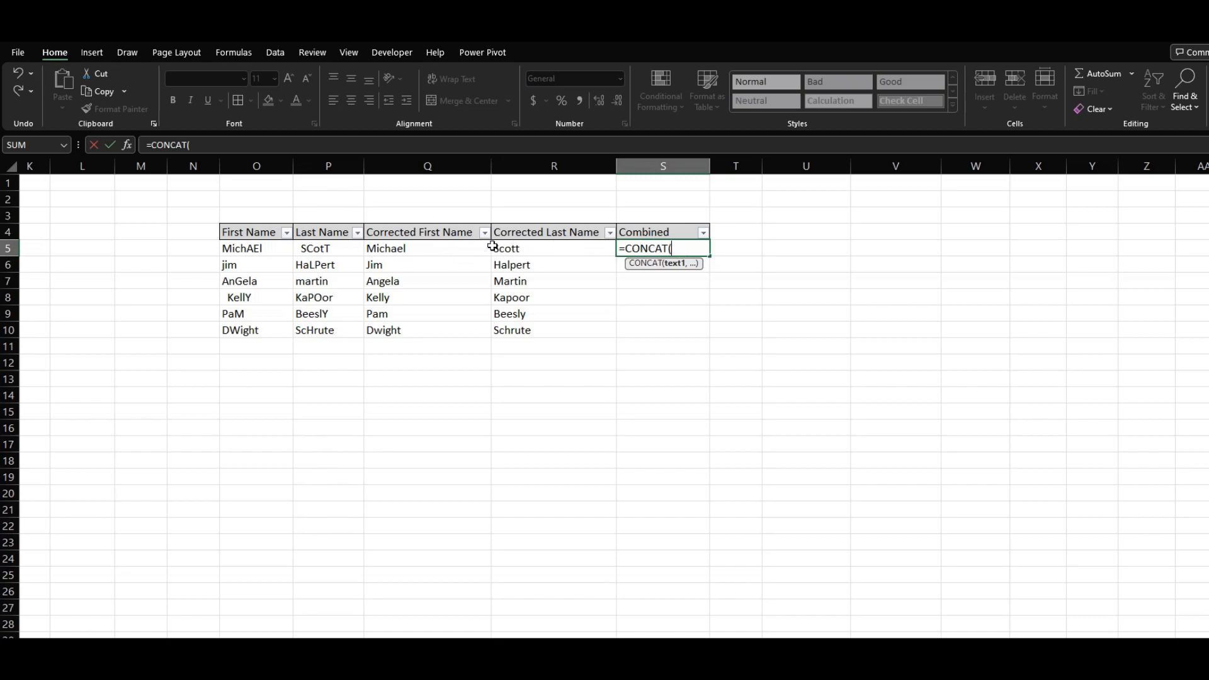
pyautogui.moveTo(453, 251); pyautogui.dragTo(565, 255)
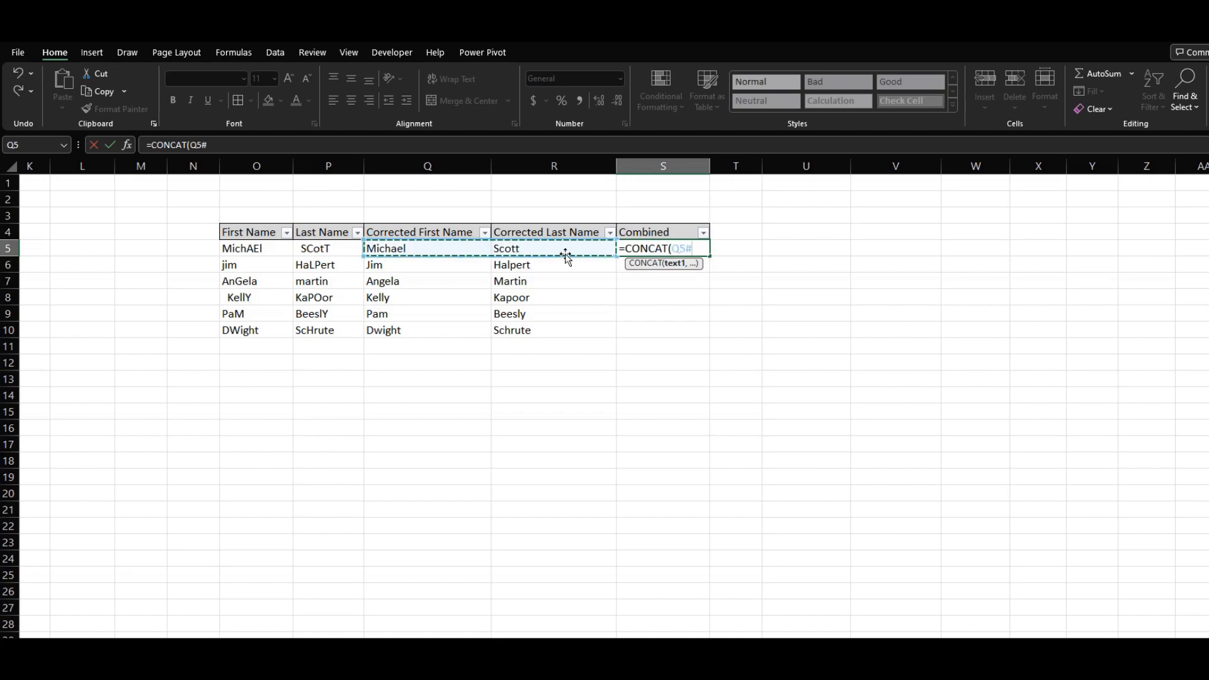
pyautogui.write(')')
pyautogui.press('Return')
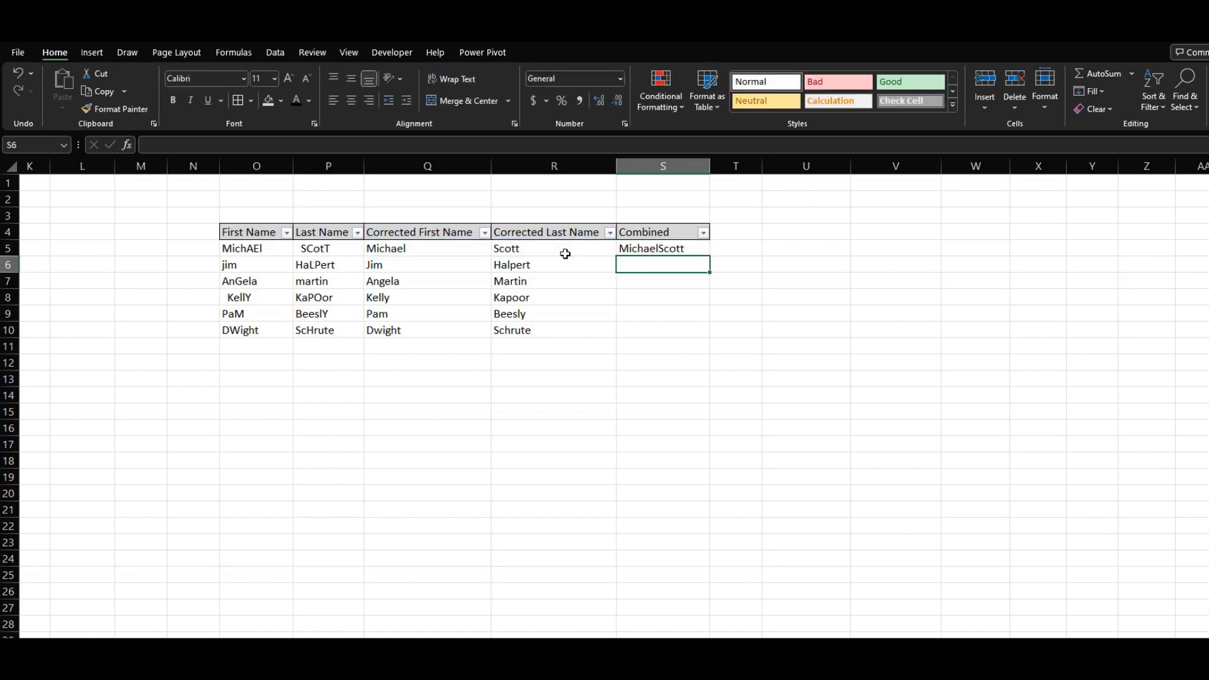
# Step: Replace the S5 formula with =CONCAT(Q5," ") to put a space after the corrected first name
pyautogui.press('Up')
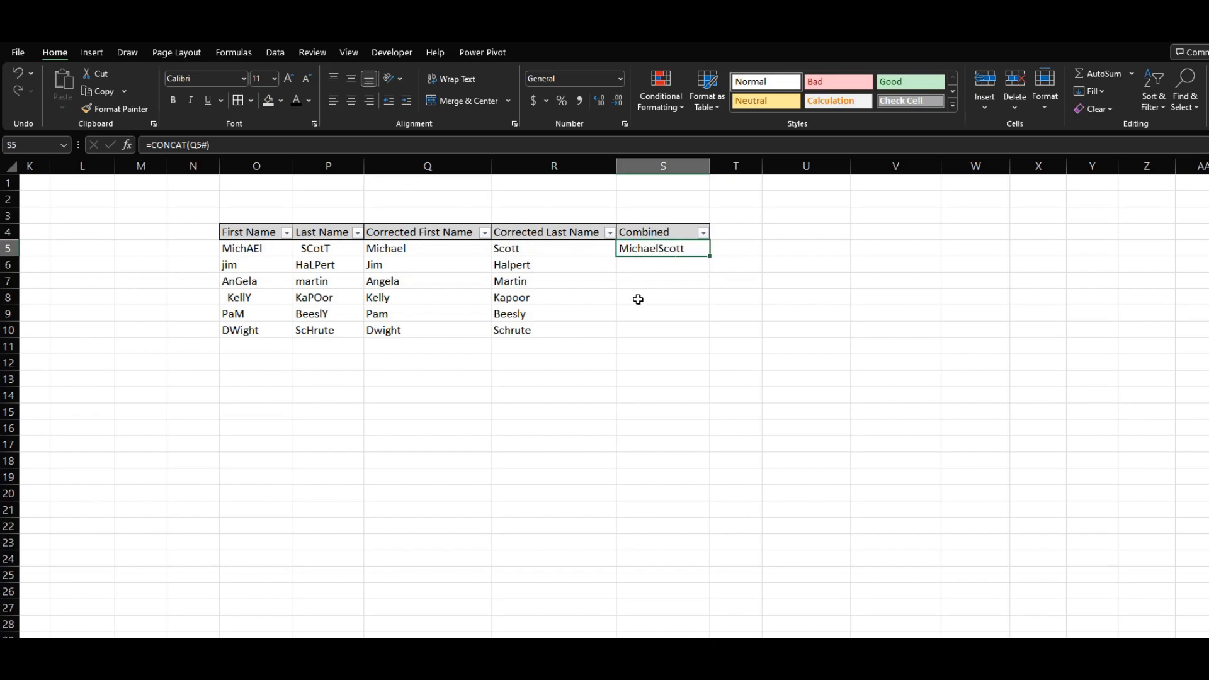
pyautogui.write('=con')
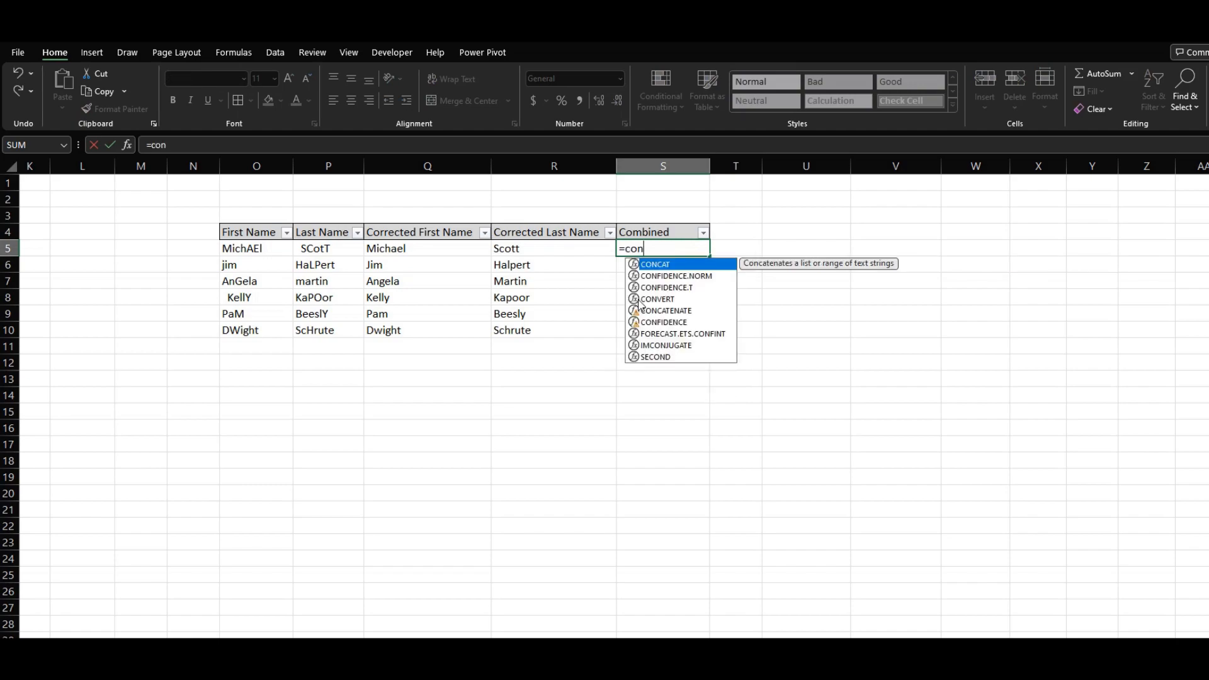
pyautogui.press('Tab')
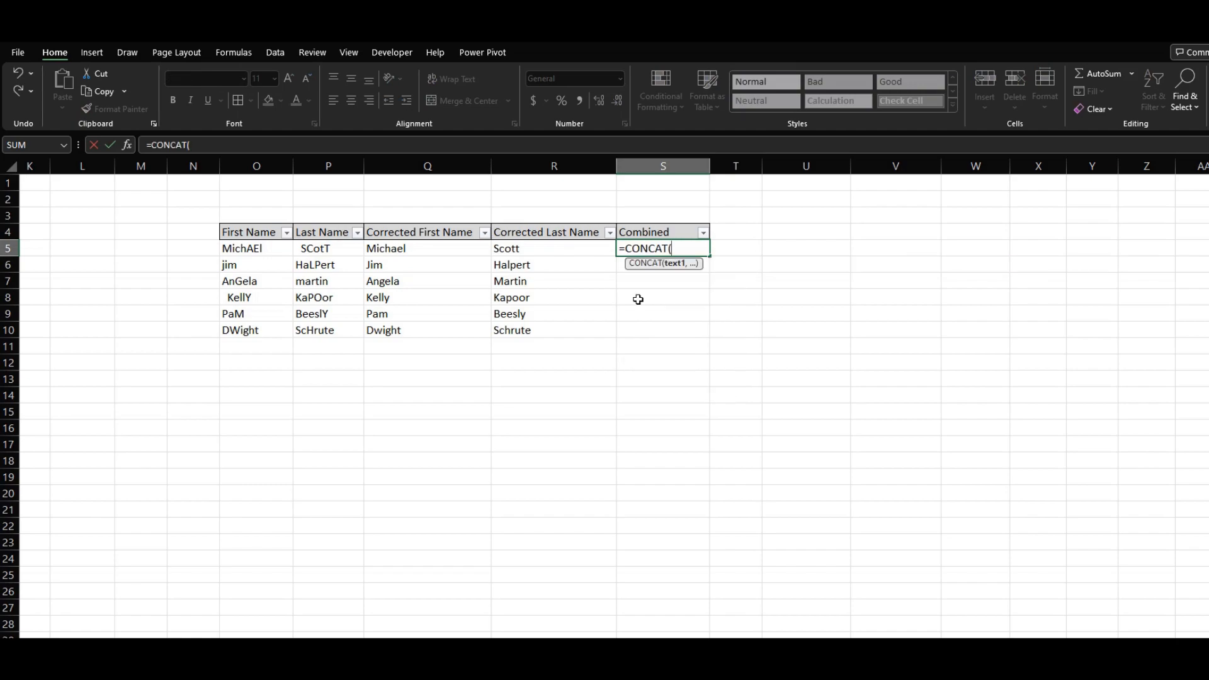
pyautogui.click(465, 250)
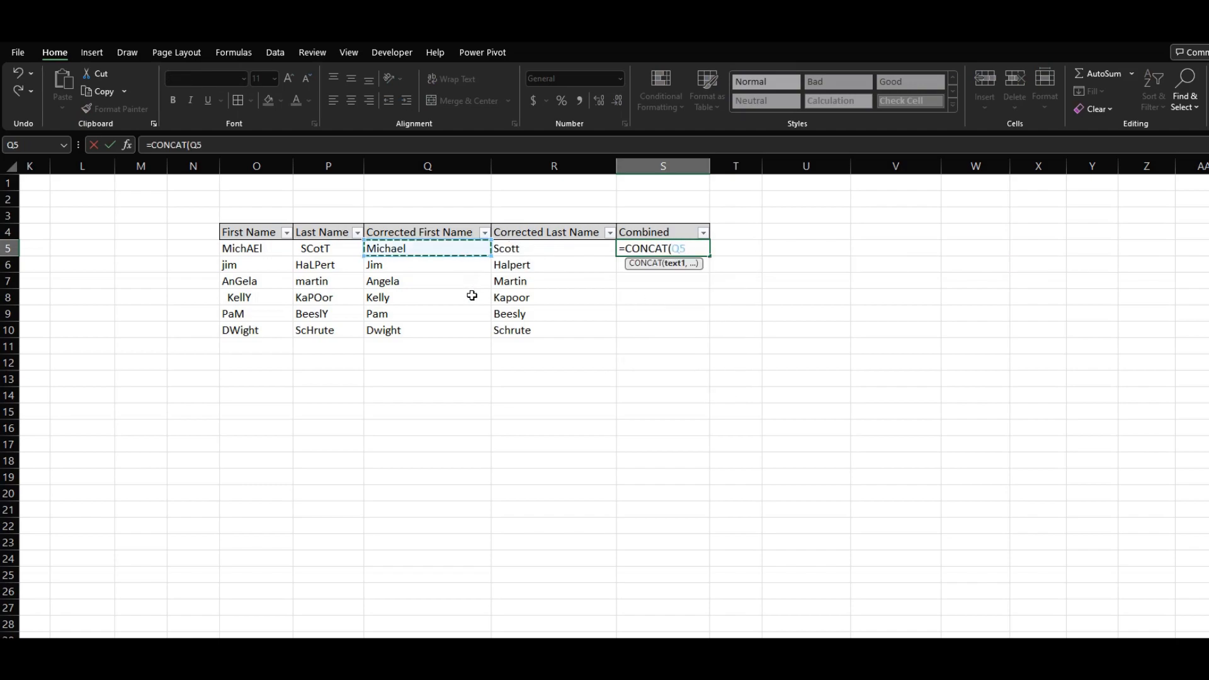
pyautogui.write(',')
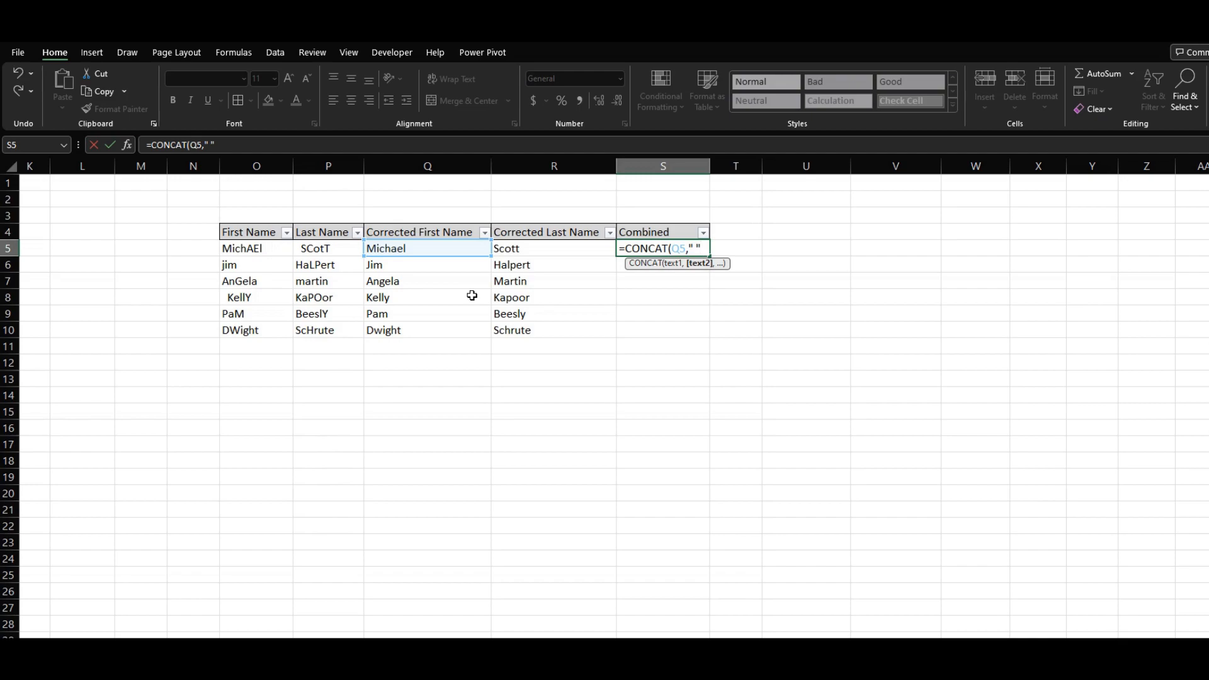
pyautogui.write('" "')
pyautogui.hotkey('shift', 'Tab')
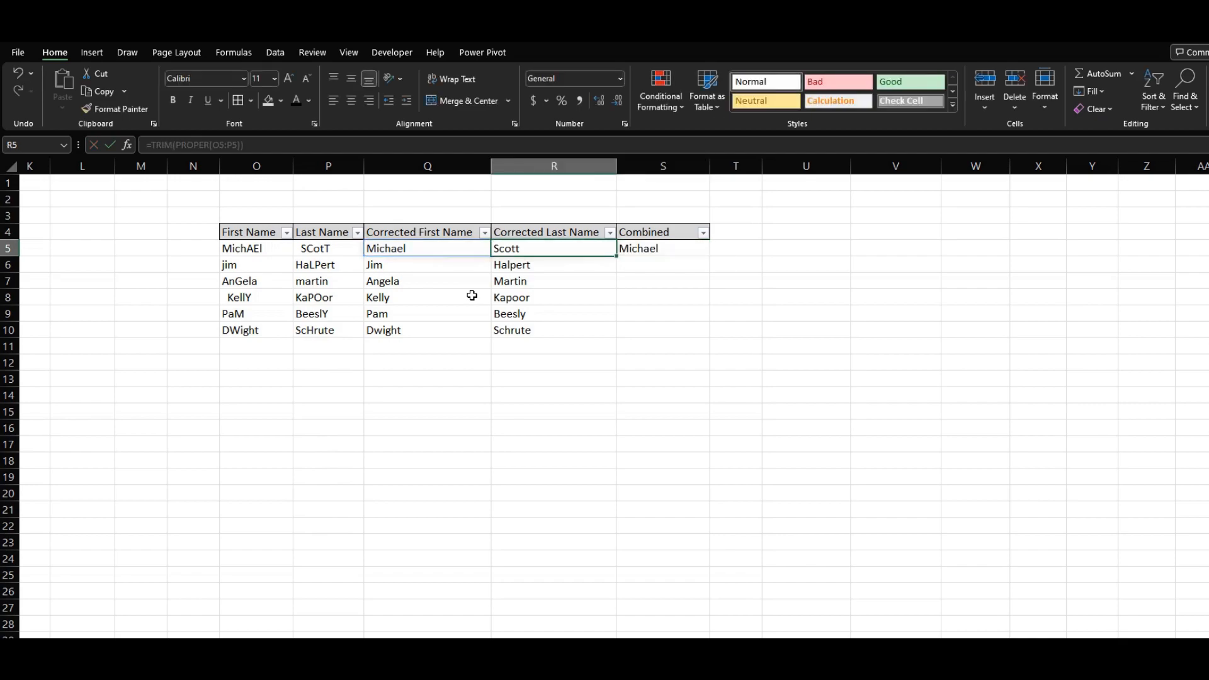
pyautogui.press('Tab')
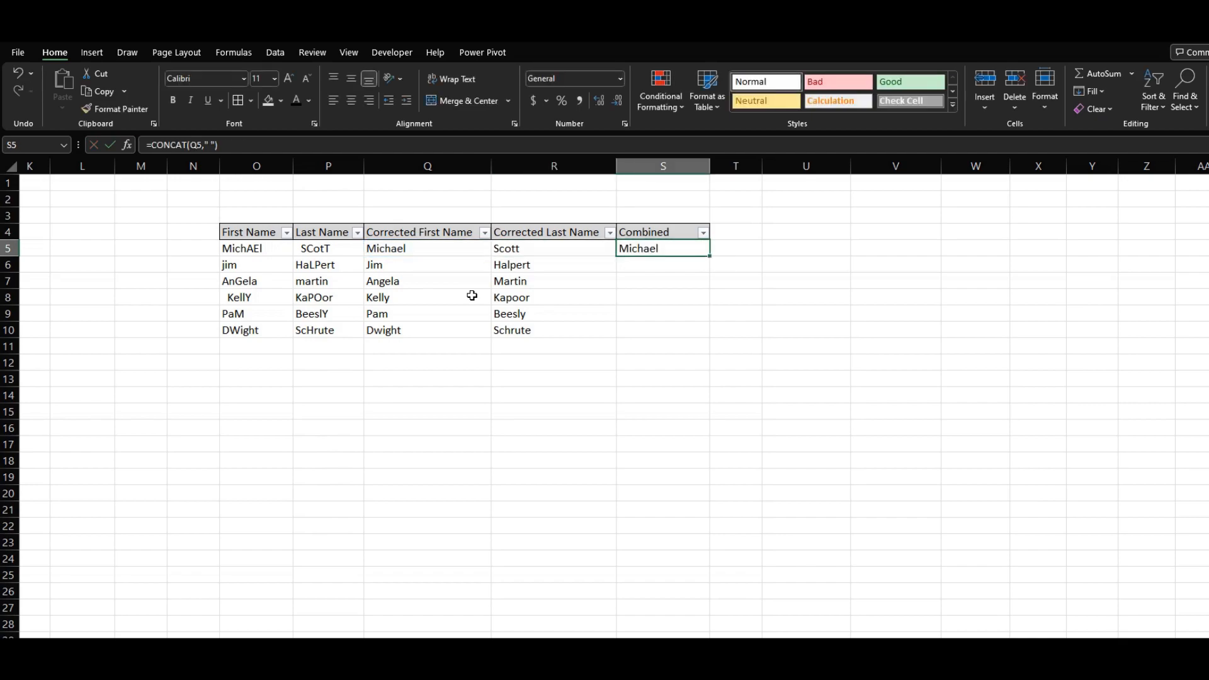
# Step: Add the corrected last name to the S5 formula, making it =CONCAT(Q5," ",R5)
pyautogui.click(241, 151)
pyautogui.click(207, 145)
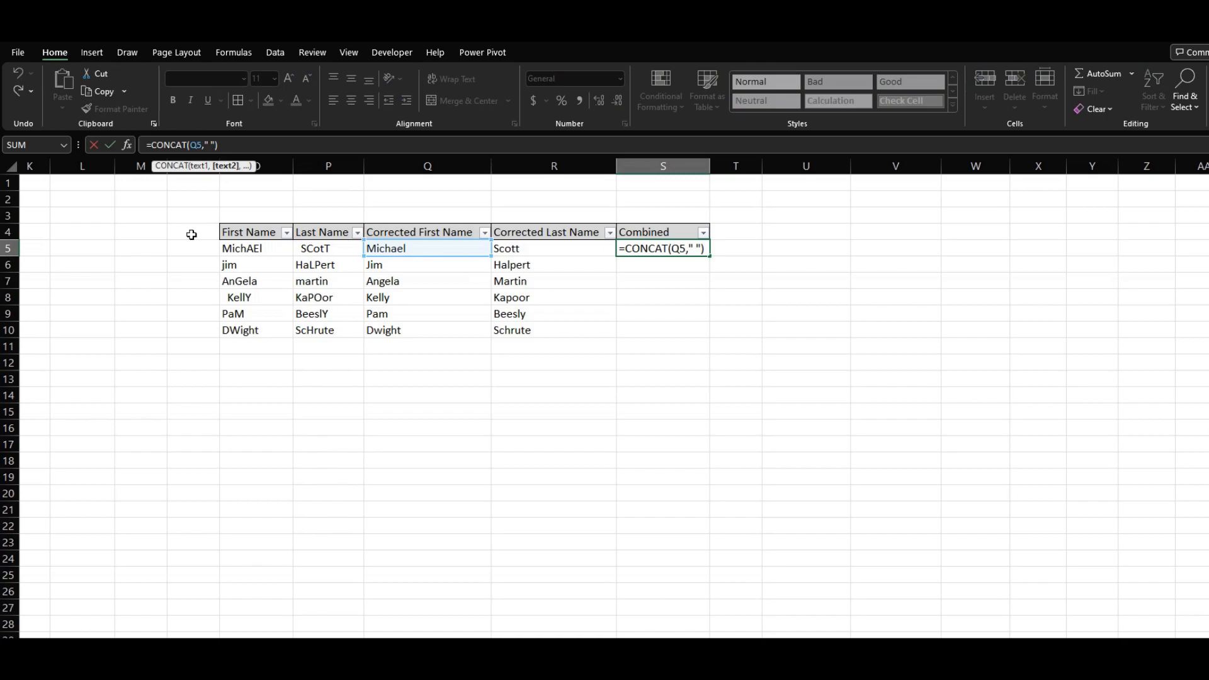
pyautogui.write(',')
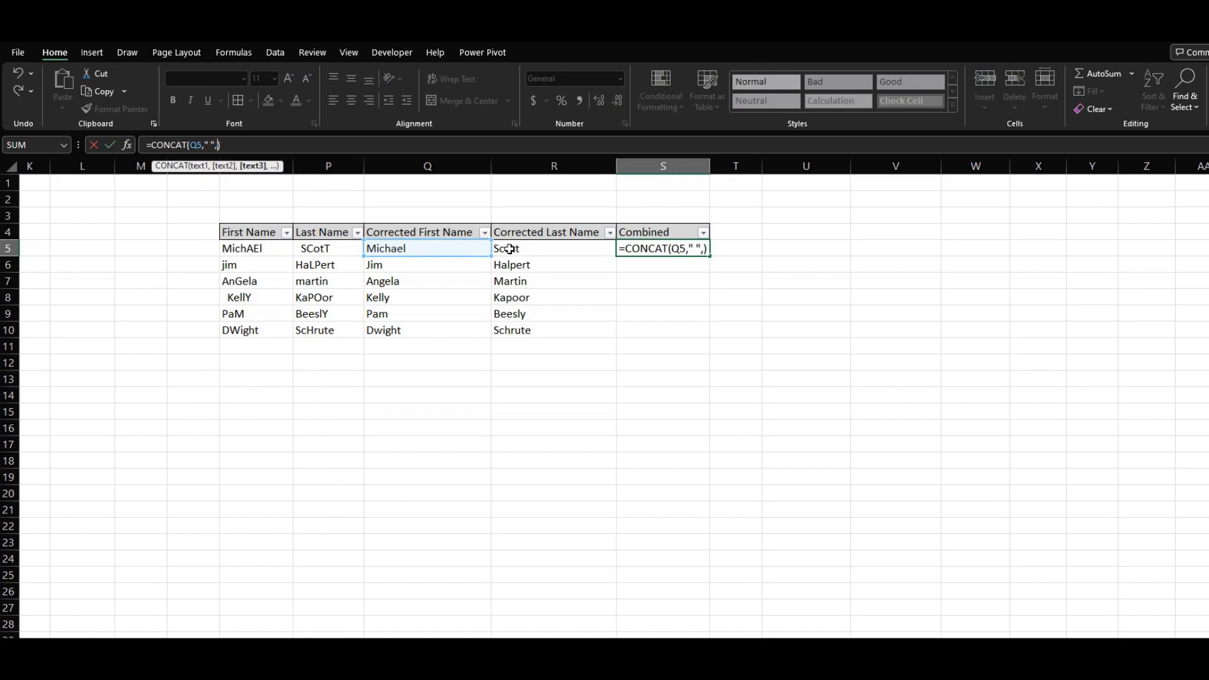
pyautogui.click(508, 249)
pyautogui.write(')')
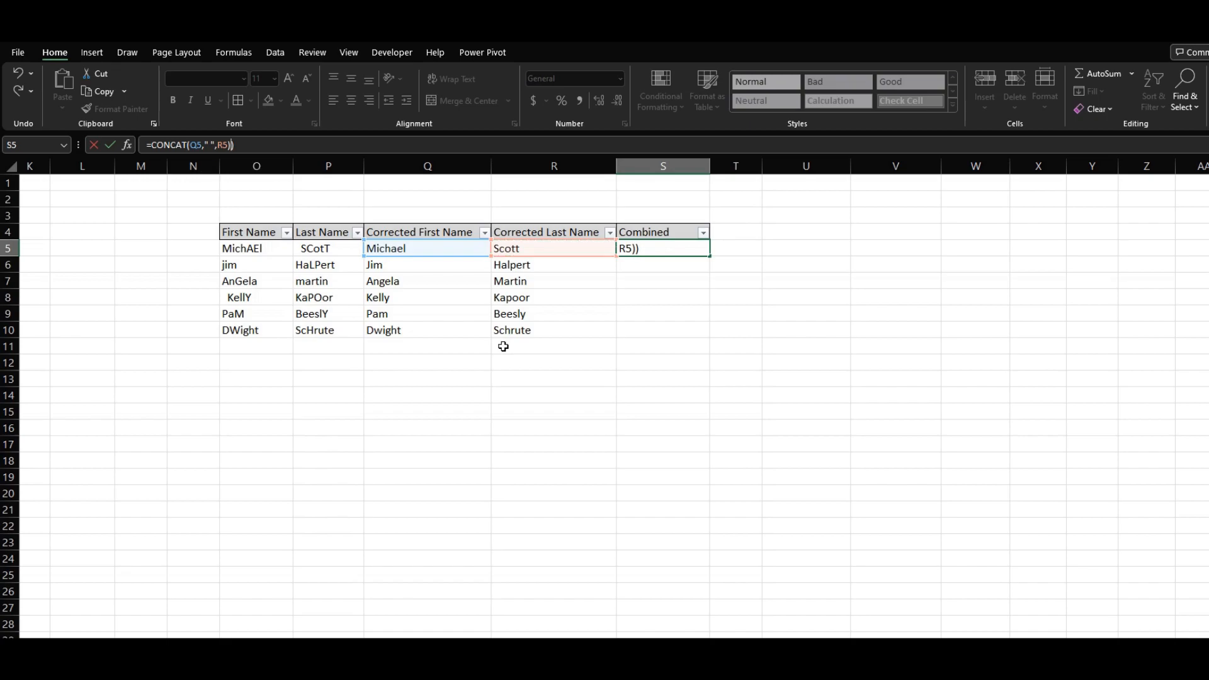
pyautogui.press('Return')
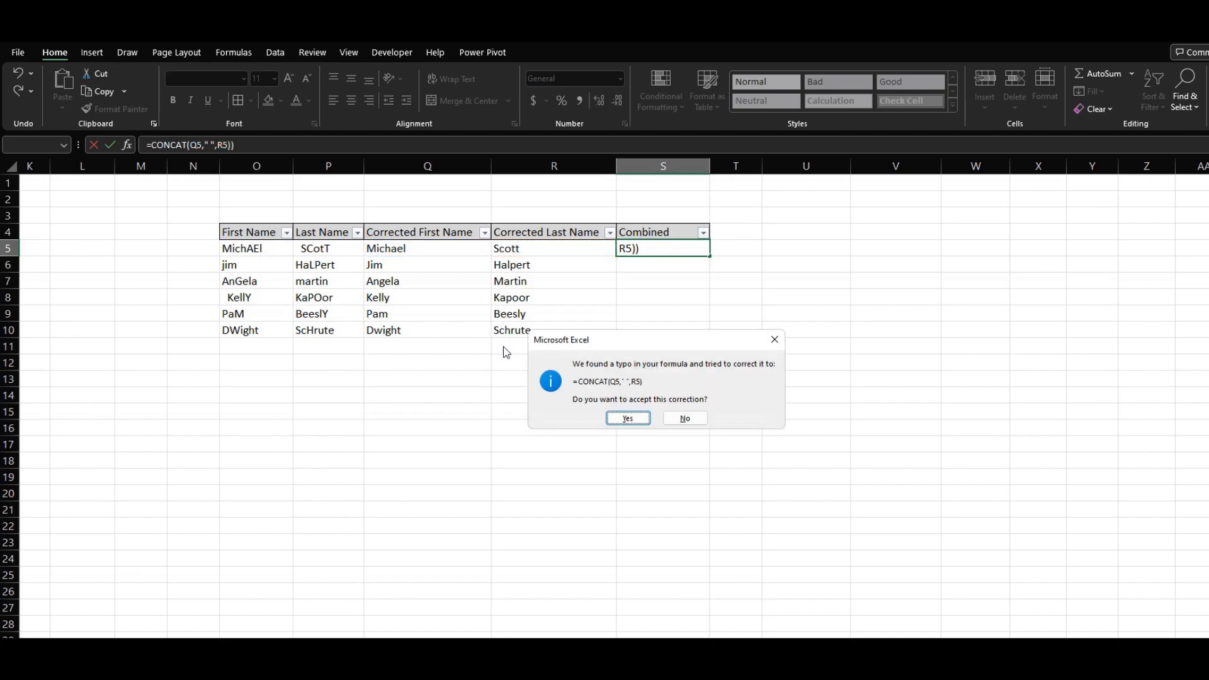
pyautogui.press('Return')
pyautogui.press('Up')
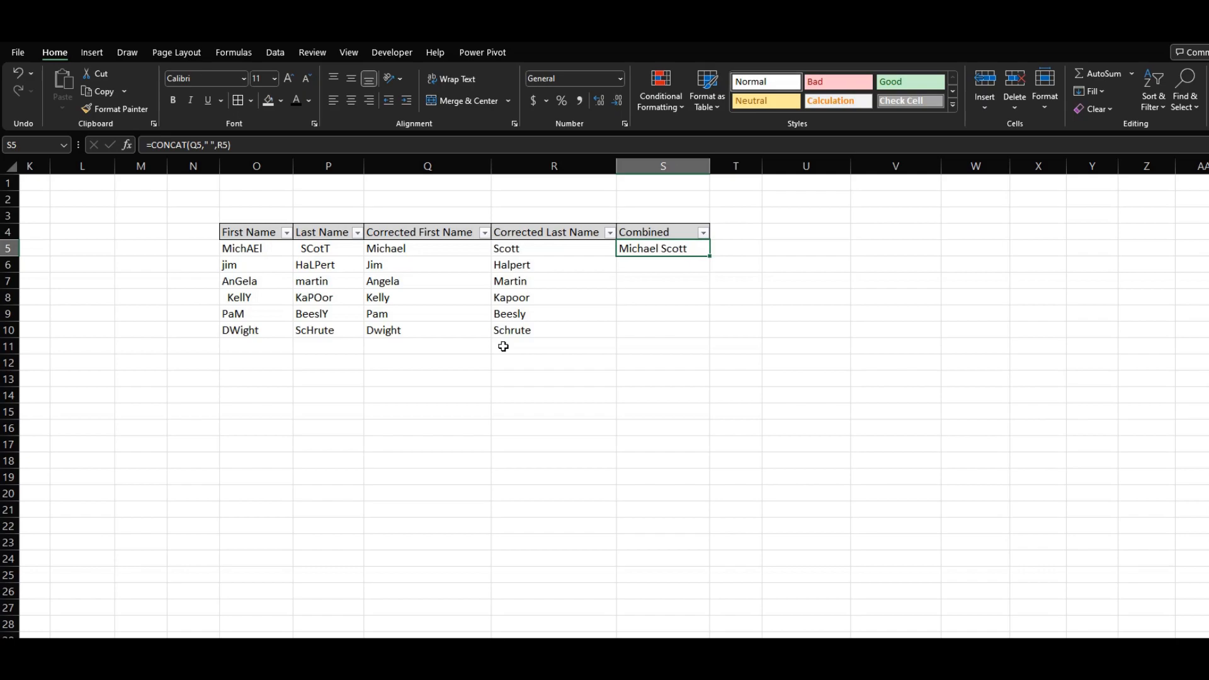
# Step: Fill the S5 formula down through S10 to combine the names in the remaining rows
pyautogui.hotkey('shift', 'Down')
pyautogui.hotkey('shift', 'Down')
pyautogui.hotkey('shift', 'Down')
pyautogui.hotkey('shift', 'Down')
pyautogui.hotkey('shift', 'Down')
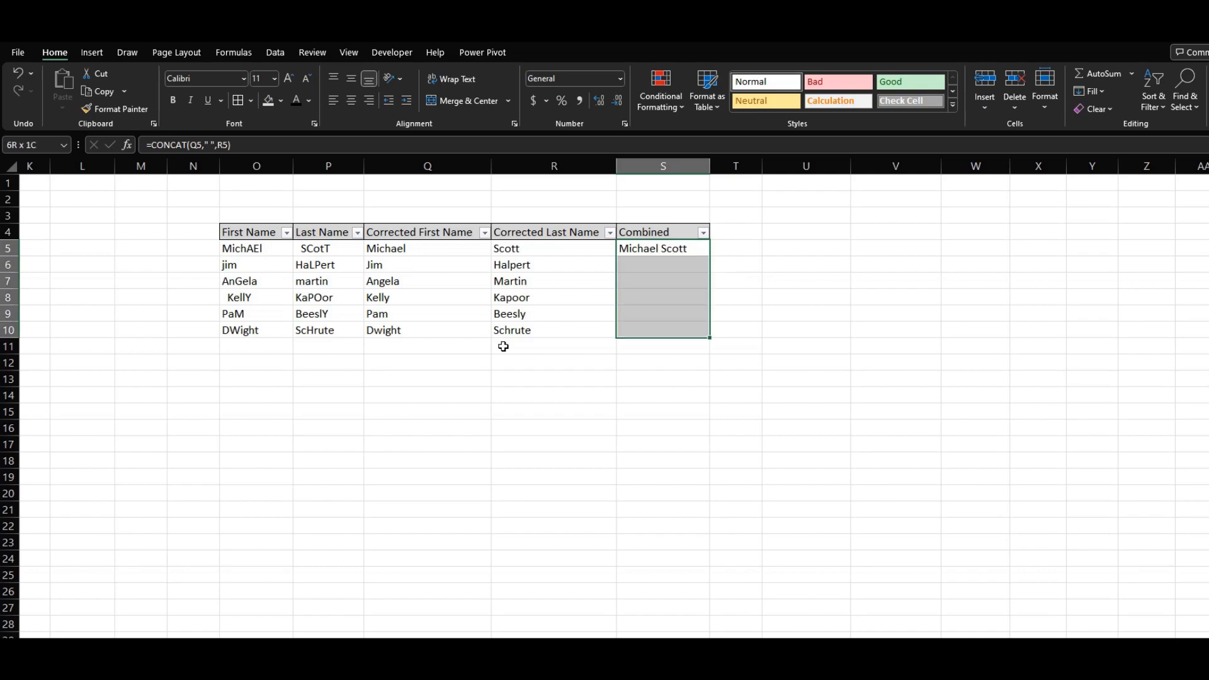
pyautogui.hotkey('ctrl', 'd')
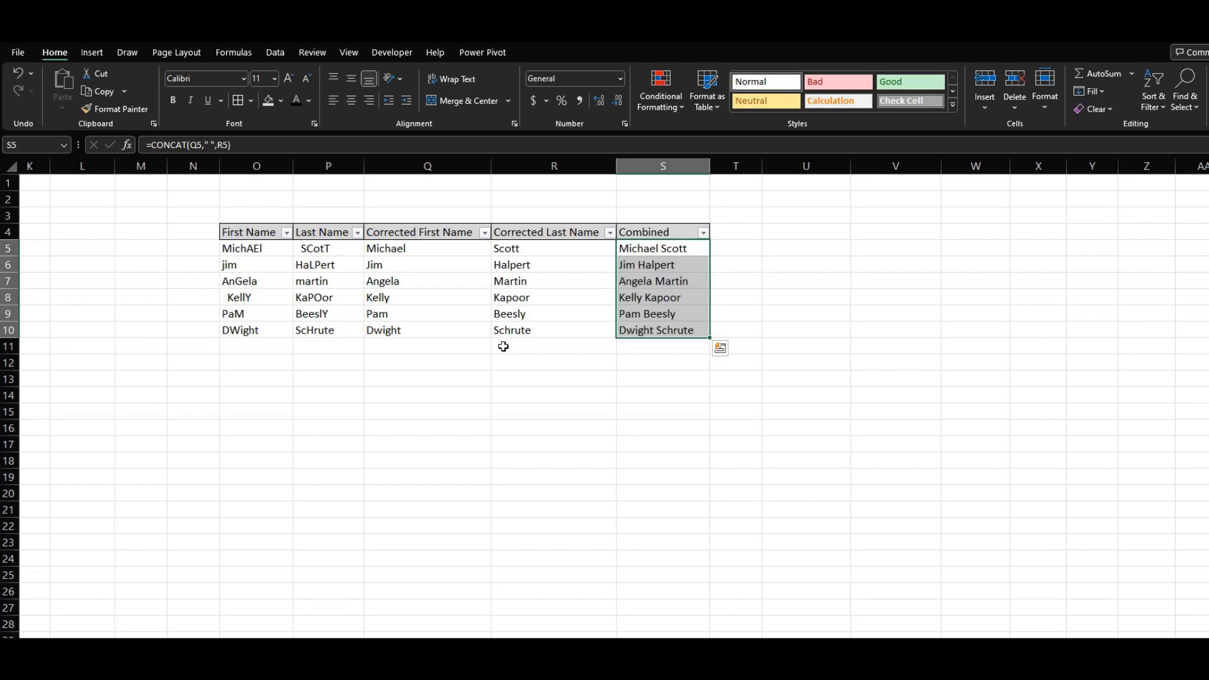
pyautogui.press('Down')
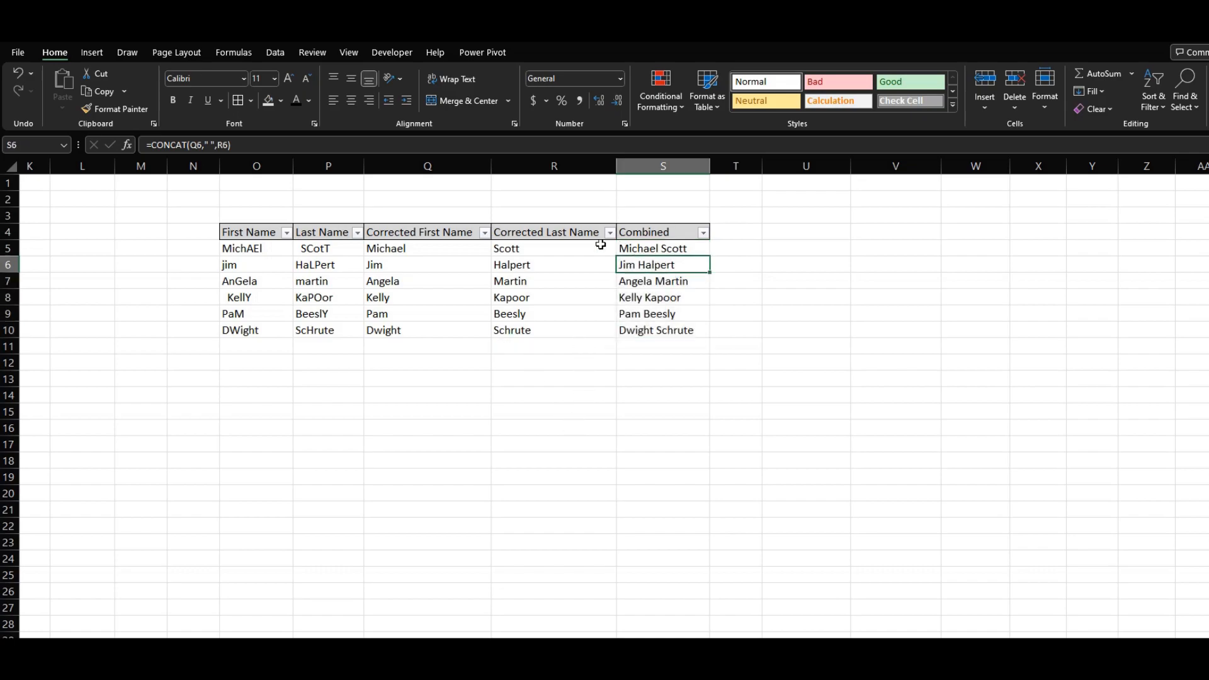
# Step: Examine the formulas behind the Corrected First Name and Corrected Last Name cells in rows 5 to 10
pyautogui.click(455, 248)
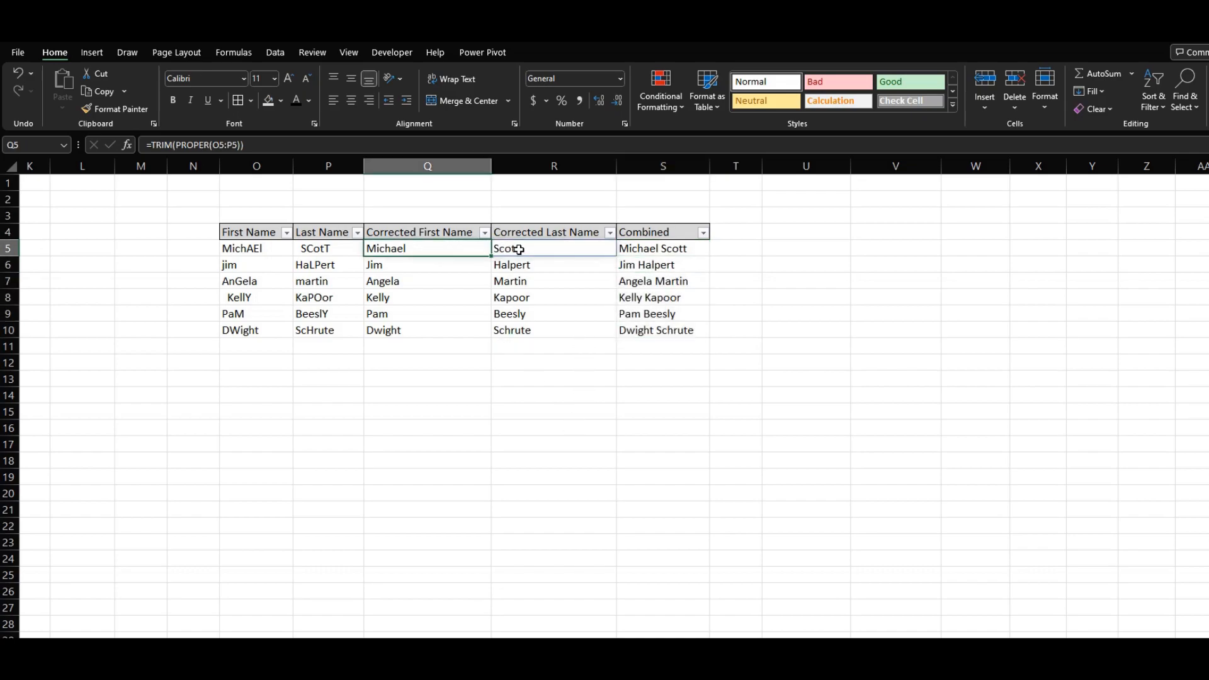
pyautogui.click(511, 250)
pyautogui.click(534, 286)
pyautogui.click(539, 319)
pyautogui.click(539, 328)
pyautogui.click(539, 303)
pyautogui.click(542, 267)
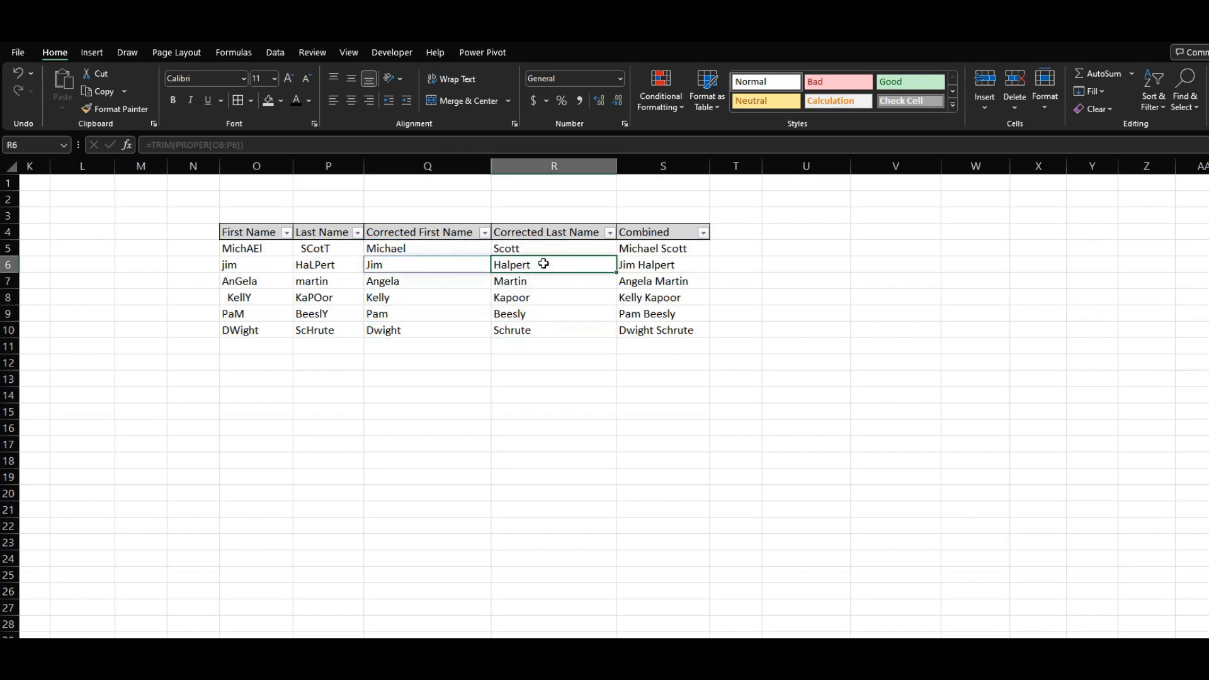
pyautogui.click(532, 295)
pyautogui.click(549, 331)
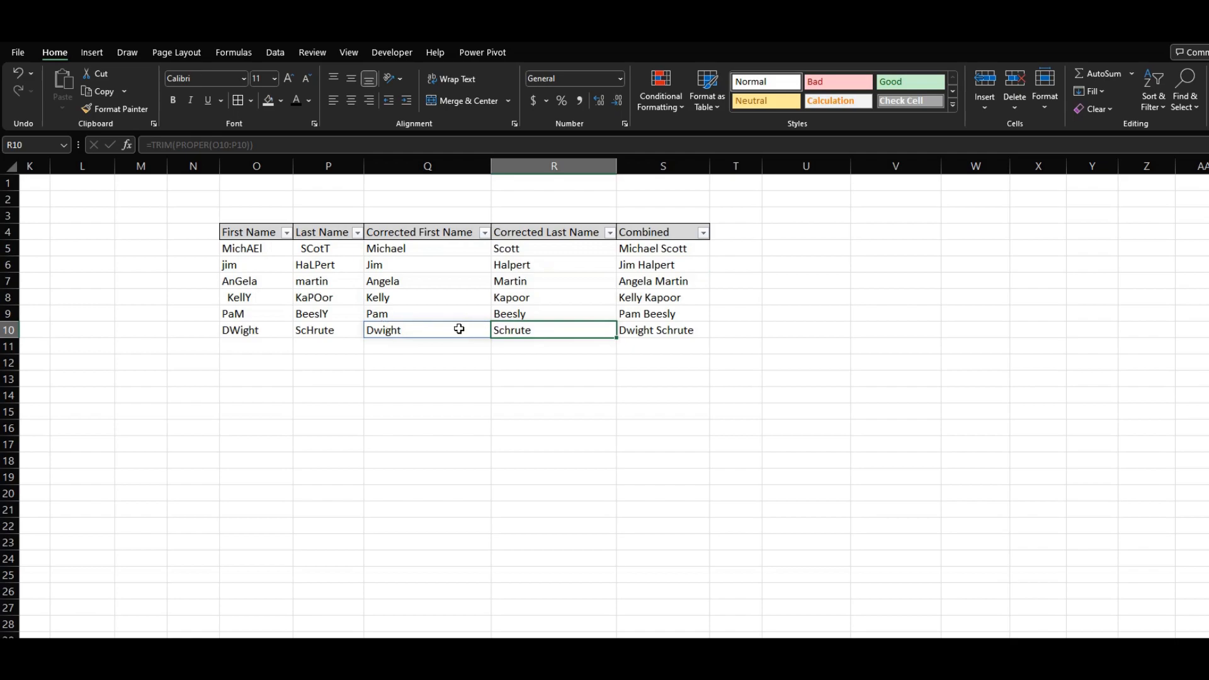
pyautogui.click(534, 318)
pyautogui.click(536, 331)
# Step: Clear the formula in Q10 to test which cells depend on it, and undo the deletion
pyautogui.click(422, 332)
pyautogui.press('Delete')
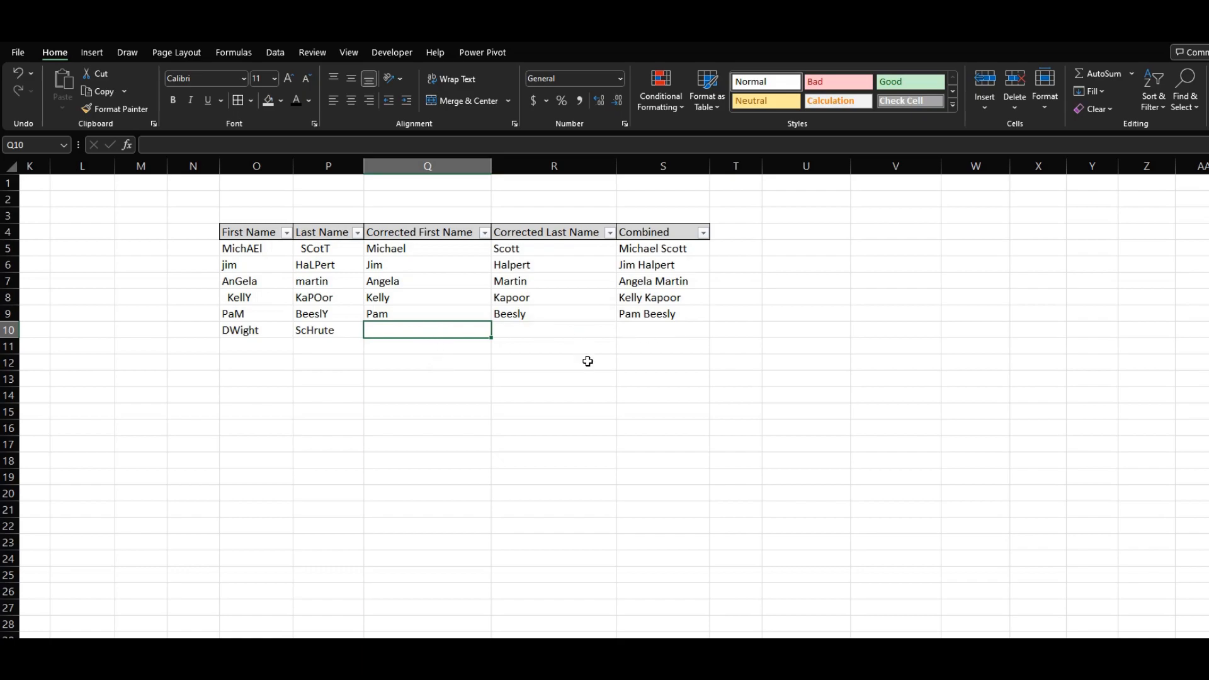
pyautogui.hotkey('ctrl', 'z')
pyautogui.click(523, 371)
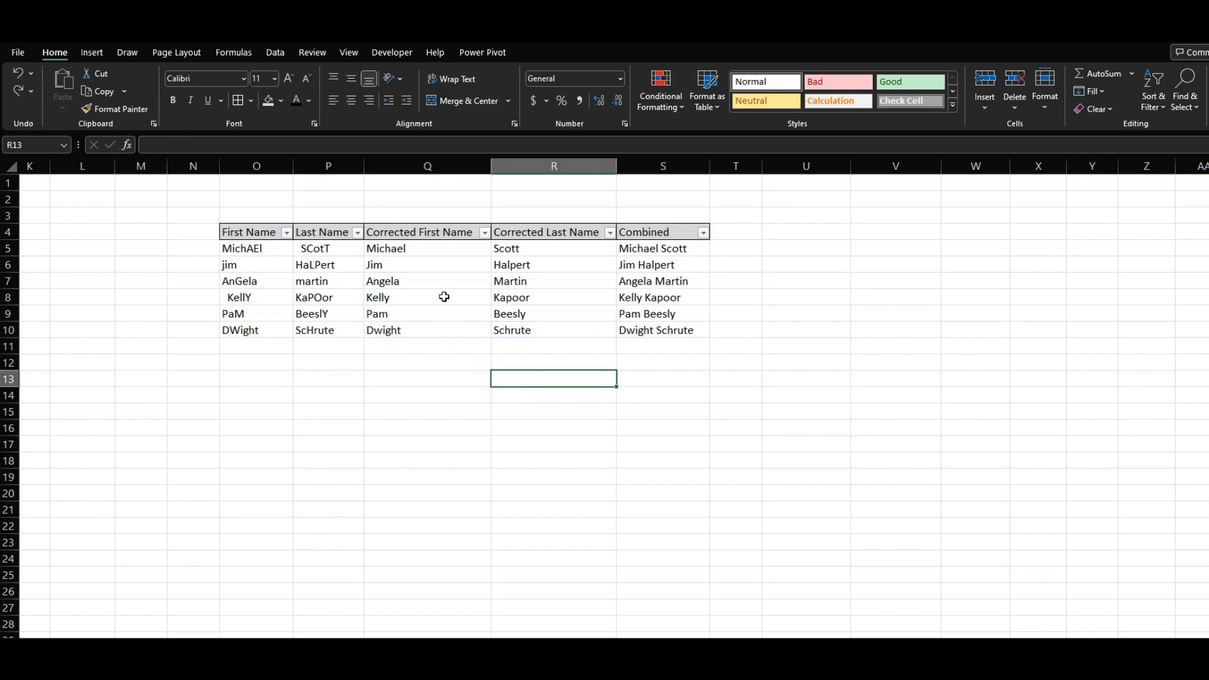
# Step: Copy Q5:S10 and paste it as values only starting at U5
pyautogui.moveTo(425, 252); pyautogui.dragTo(671, 327)
pyautogui.hotkey('ctrl', 'c')
pyautogui.click(803, 250)
pyautogui.rightClick(804, 253)
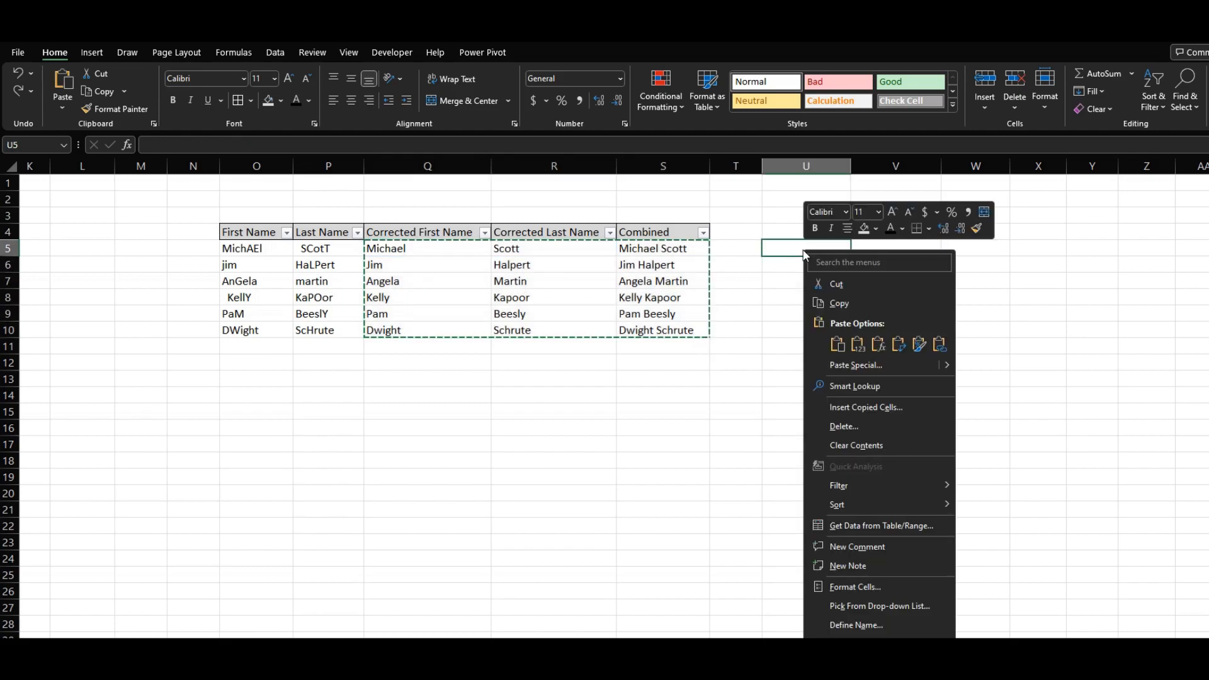
pyautogui.click(858, 345)
pyautogui.click(846, 398)
# Step: Move the static values from U5:W10 onto Q5:S10, replacing the formulas there
pyautogui.moveTo(815, 255); pyautogui.dragTo(952, 331)
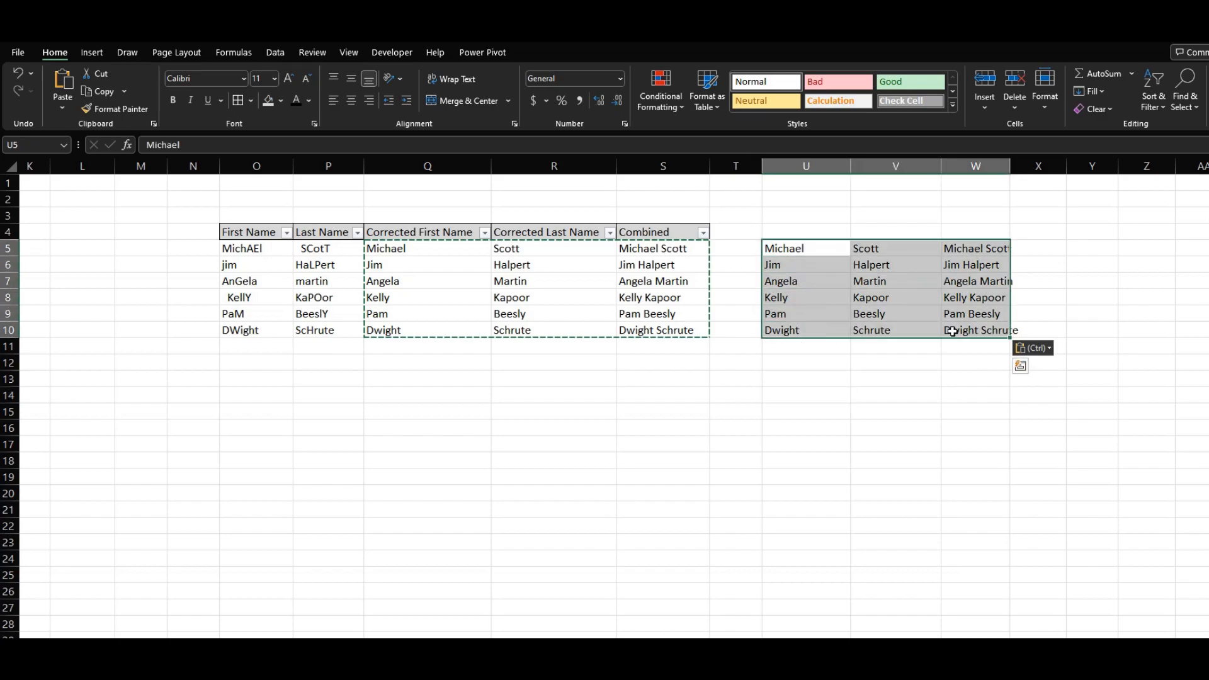
pyautogui.hotkey('ctrl', 'c')
pyautogui.click(428, 251)
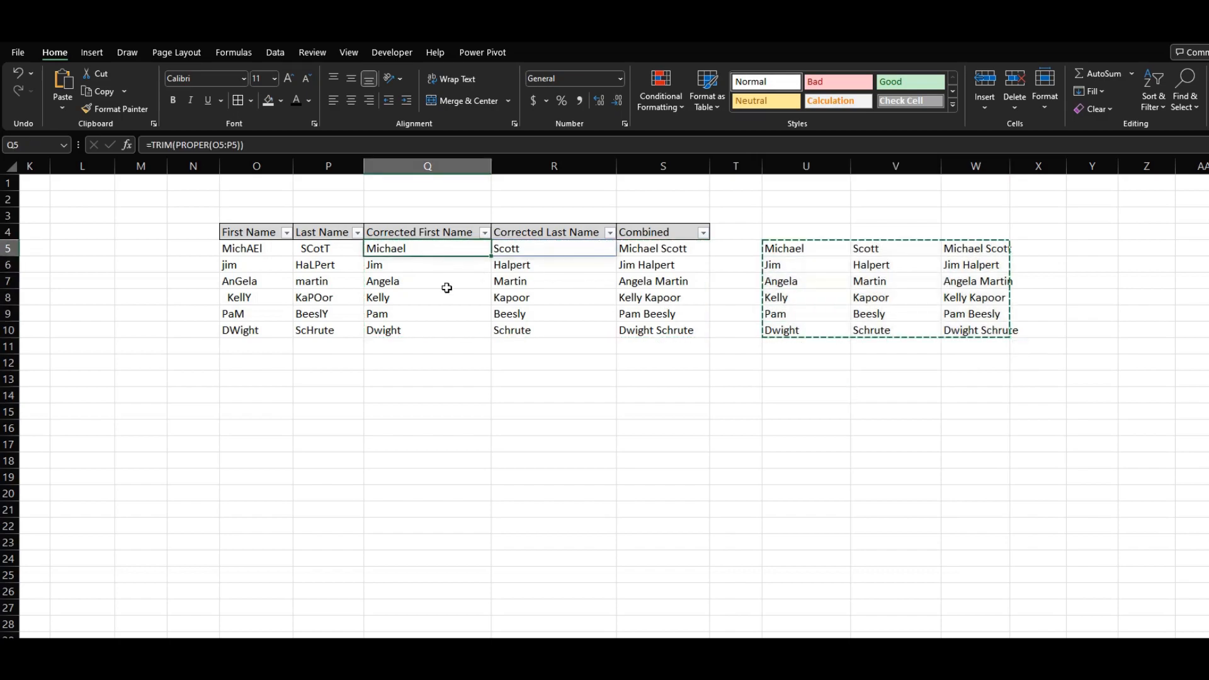
pyautogui.hotkey('ctrl', 'v')
pyautogui.click(494, 409)
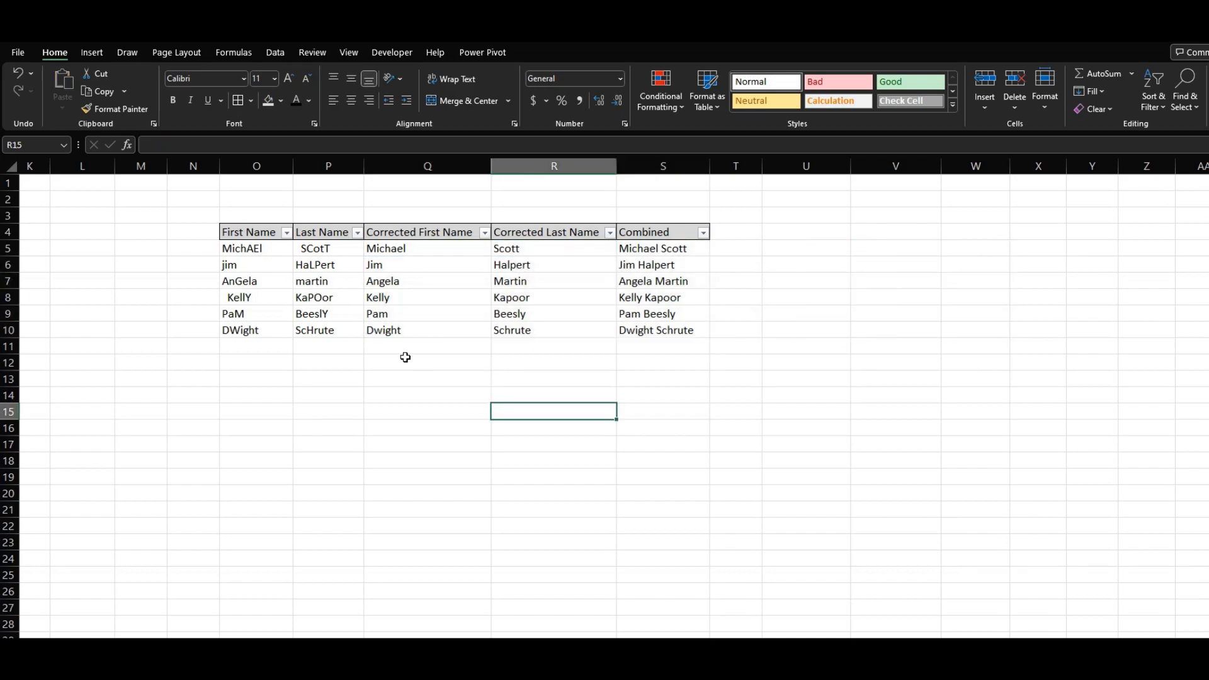
# Step: Clear the static value in Q10 to test whether the neighbouring names still depend on it, and undo the deletion
pyautogui.click(399, 334)
pyautogui.press('Delete')
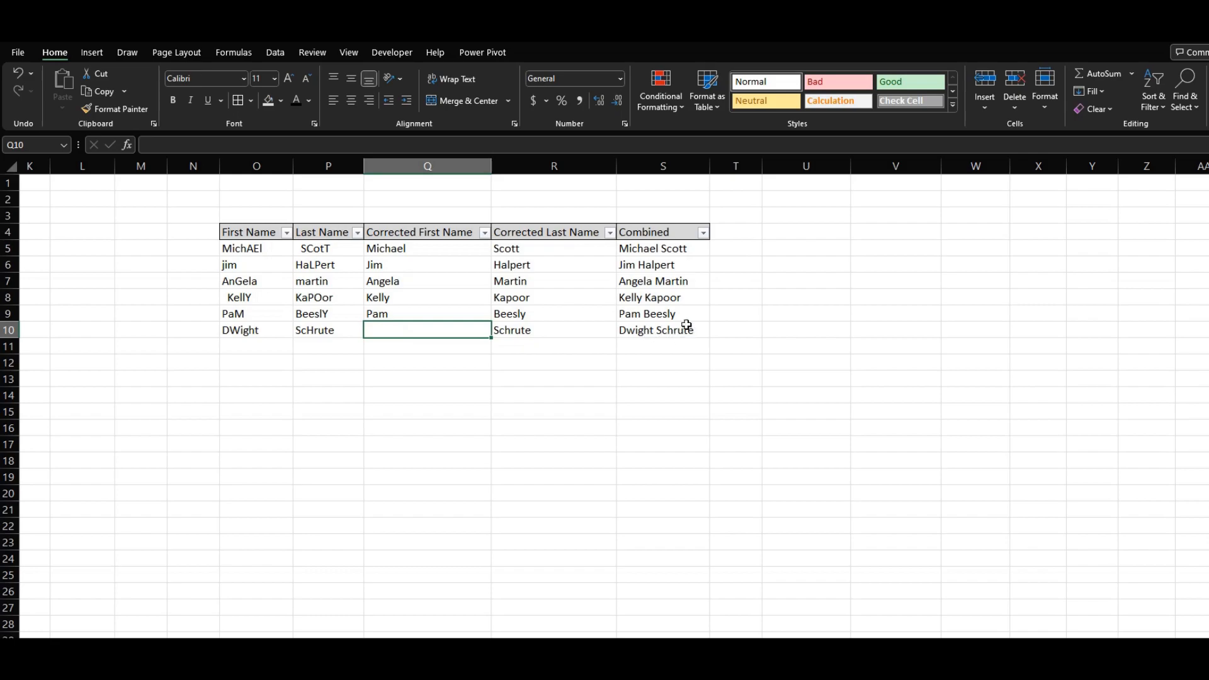
pyautogui.hotkey('ctrl', 'z')
pyautogui.click(510, 423)
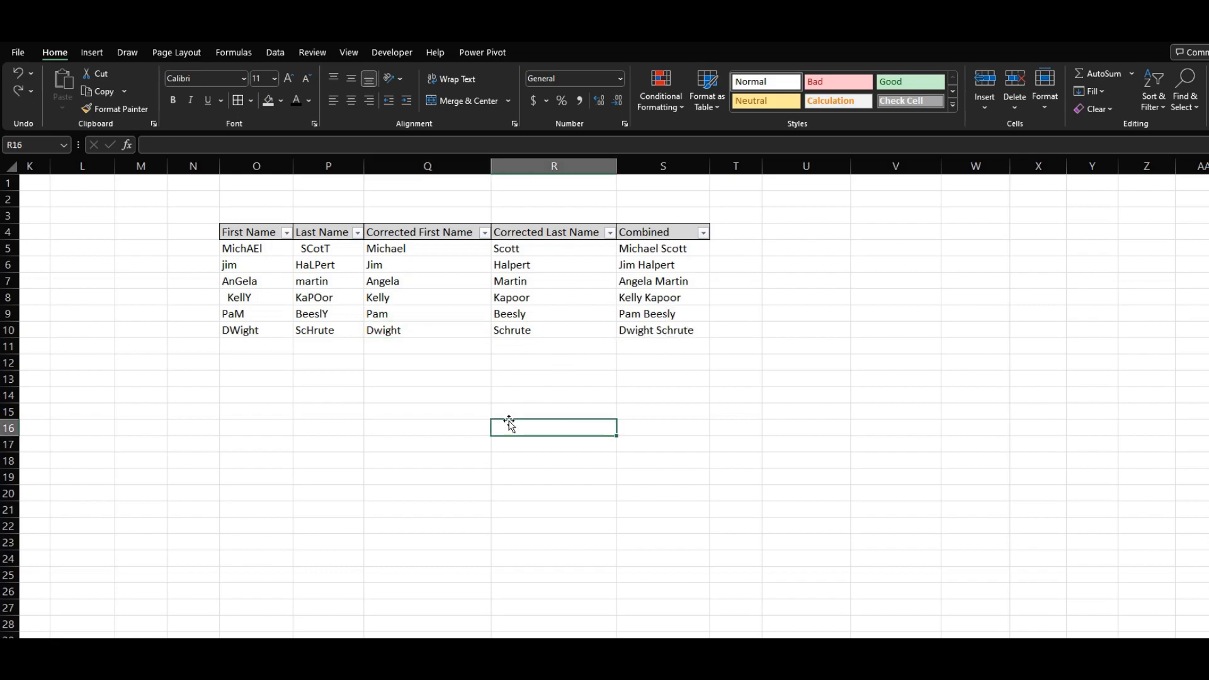
pyautogui.click(529, 460)
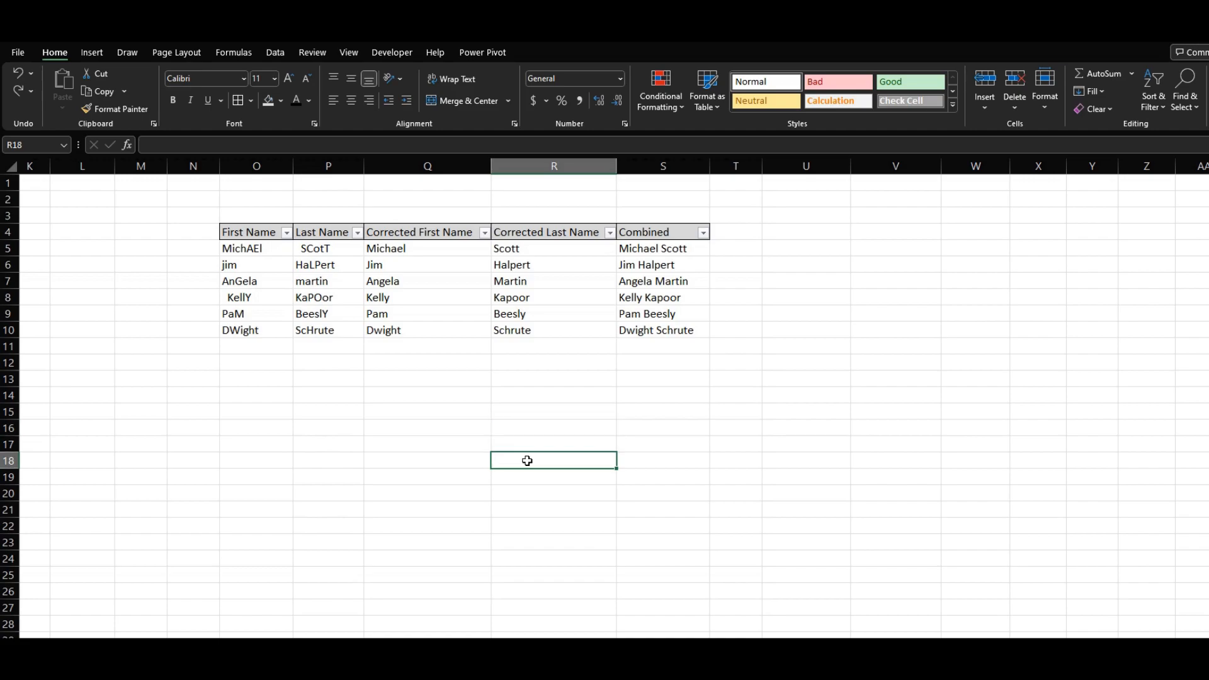
pyautogui.click(447, 444)
pyautogui.click(268, 383)
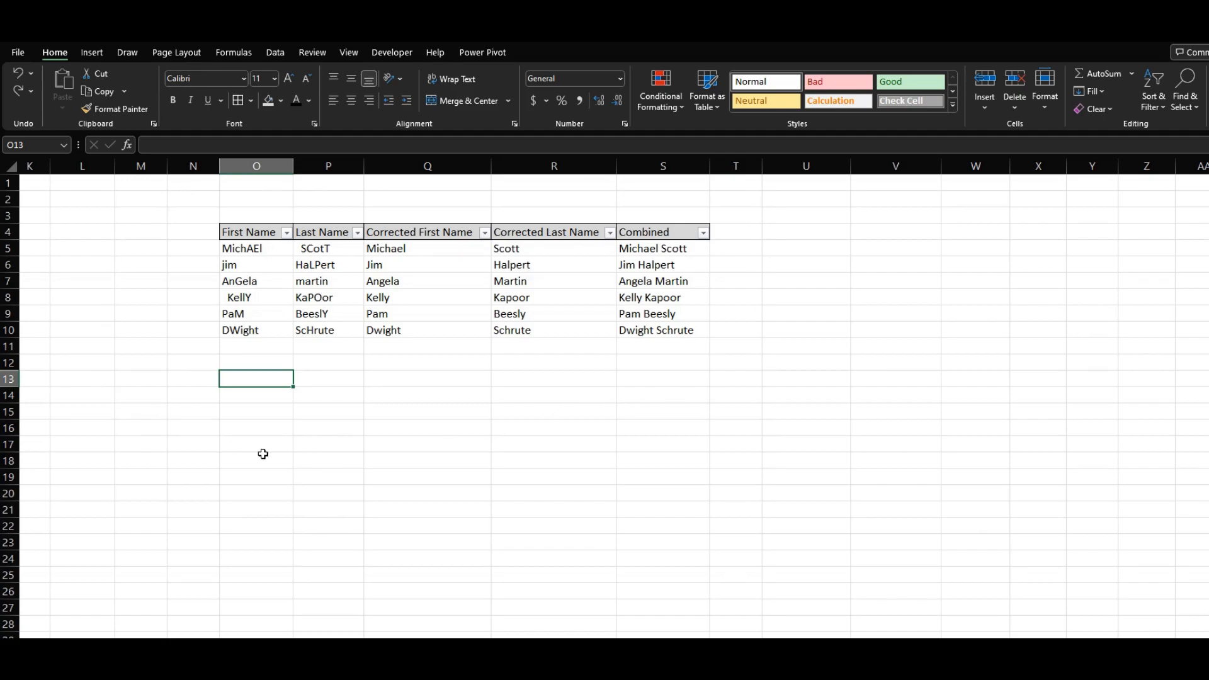
pyautogui.click(467, 399)
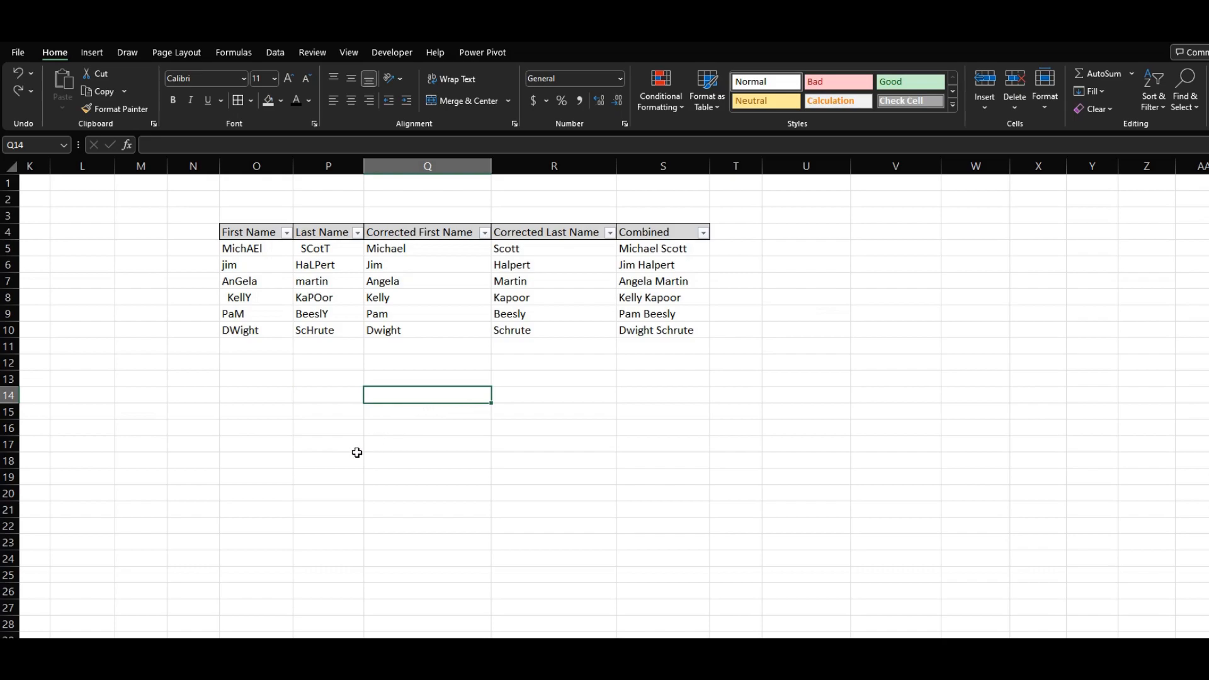